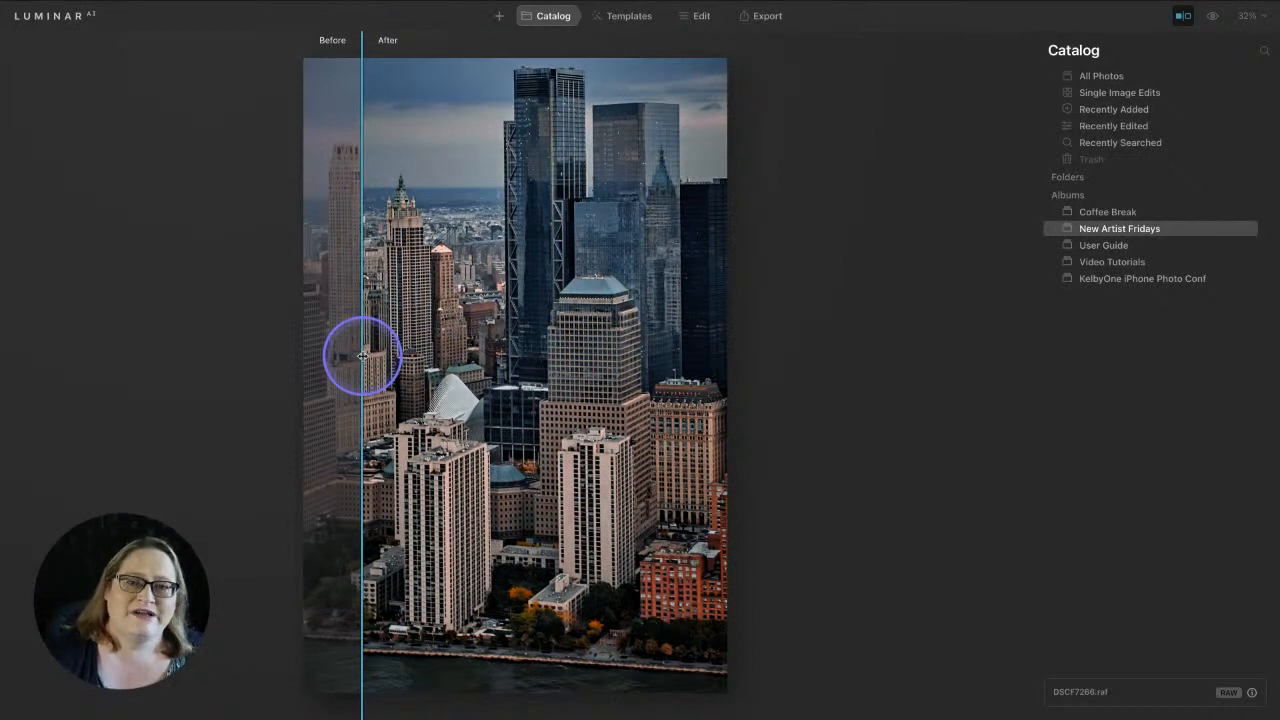
Revert the skyline photo DSCF7266.raf to its original via Adjustments > Revert to Original
right_click(495, 226)
mouse_move(497, 229)
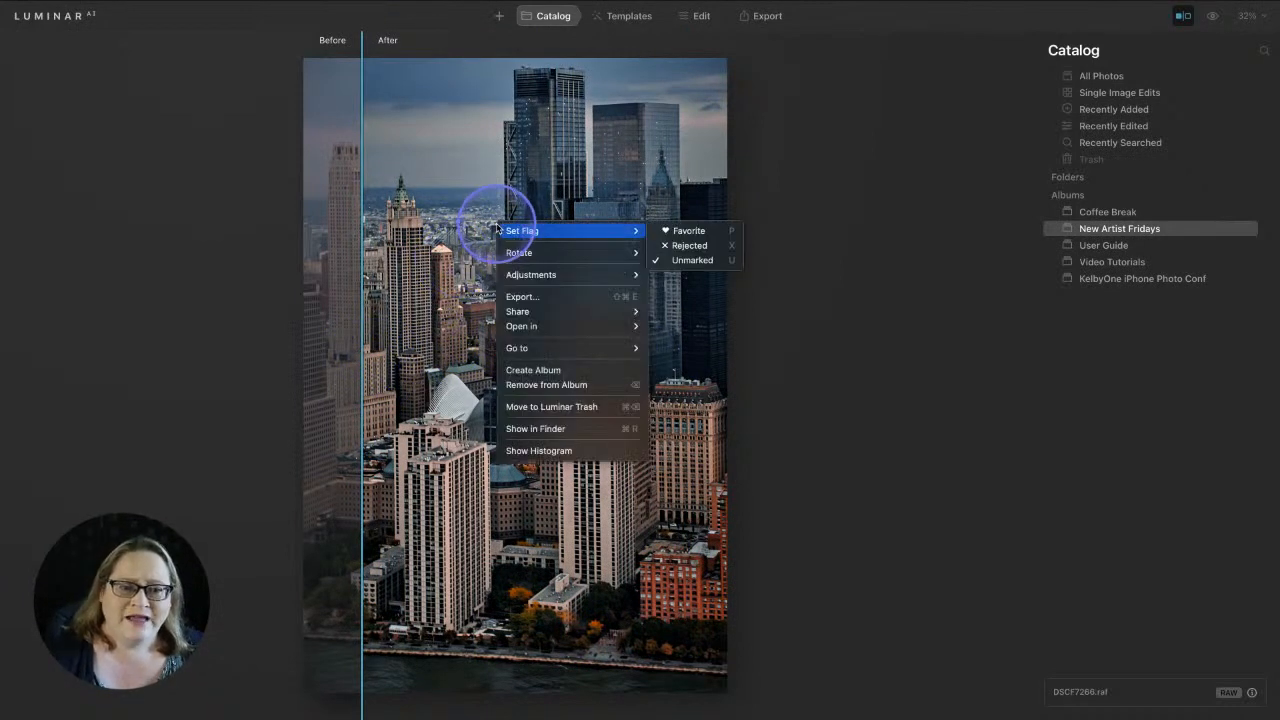
mouse_move(540, 274)
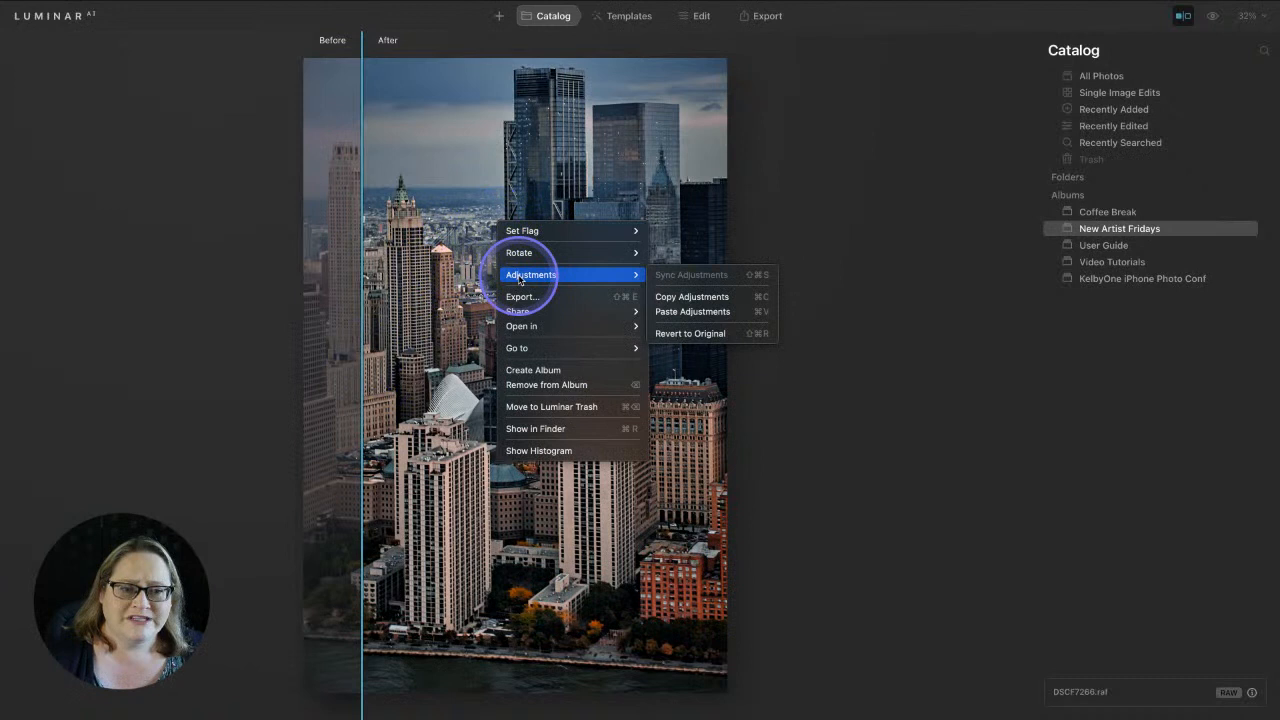
left_click(719, 333)
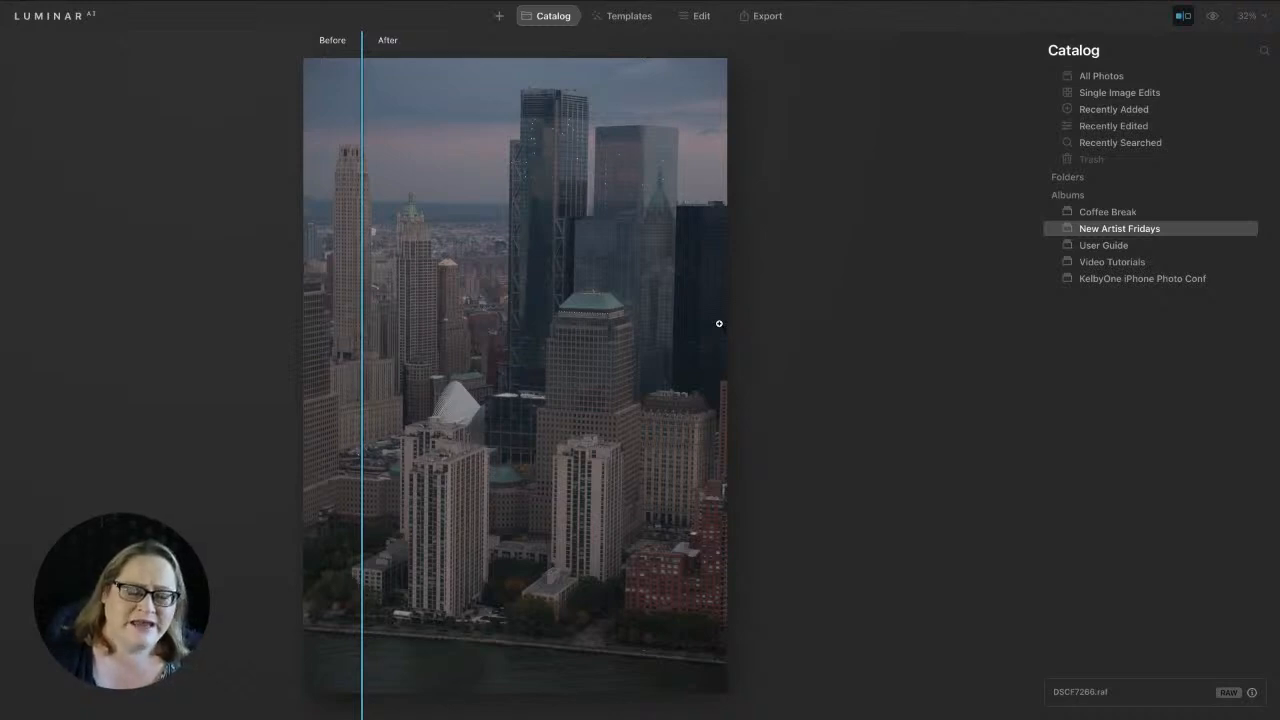
Apply the Frosty template from the Landscape > Big City Lights collection
left_click(645, 22)
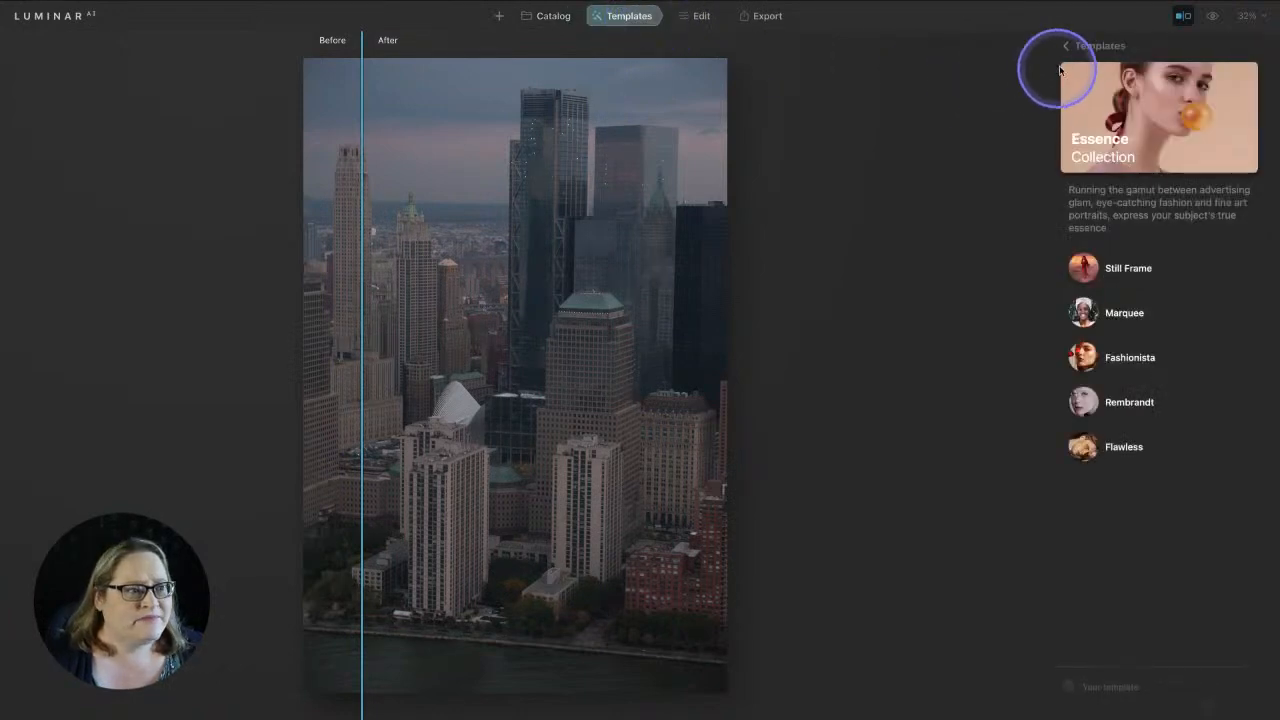
left_click(1065, 48)
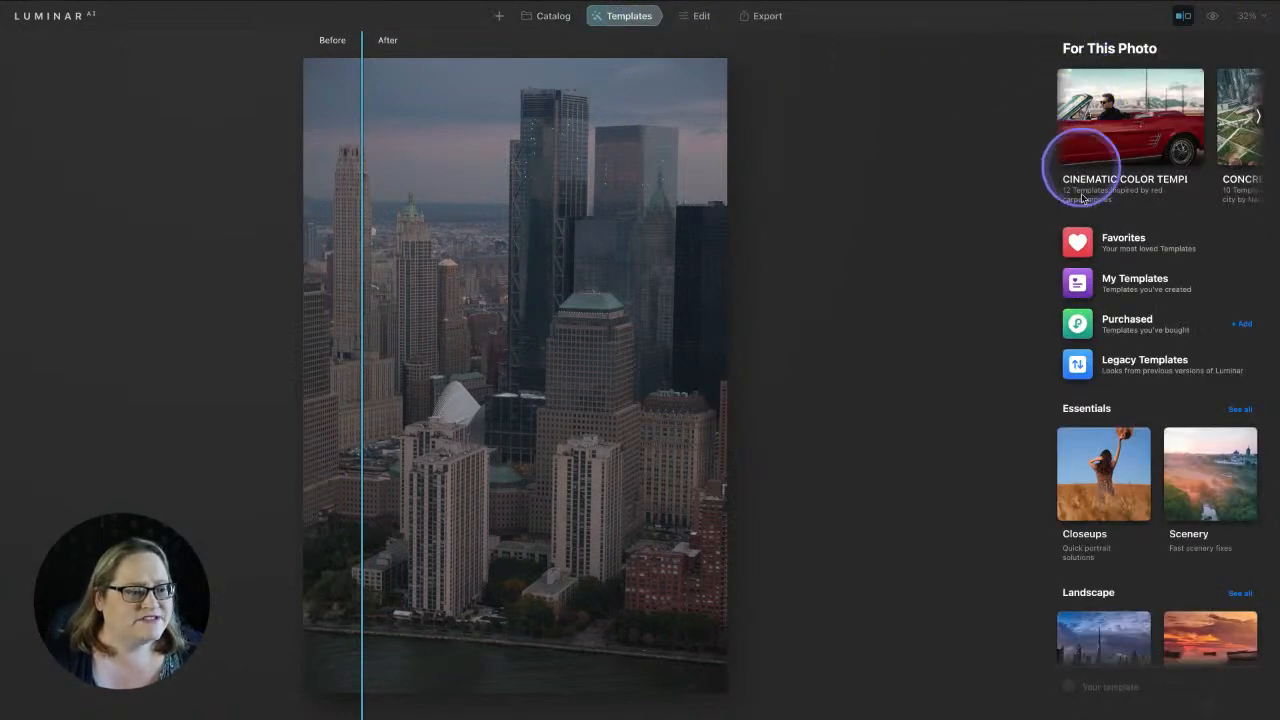
scroll(1100, 220, "down", 5)
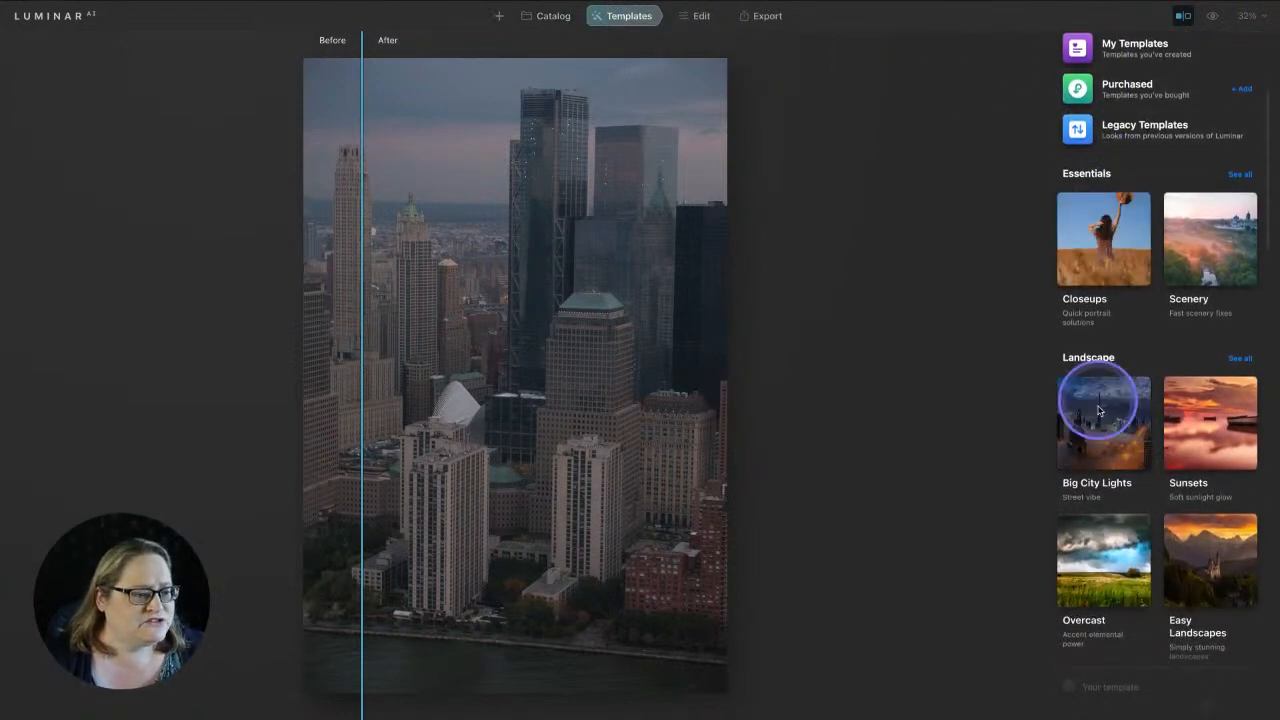
left_click(1094, 415)
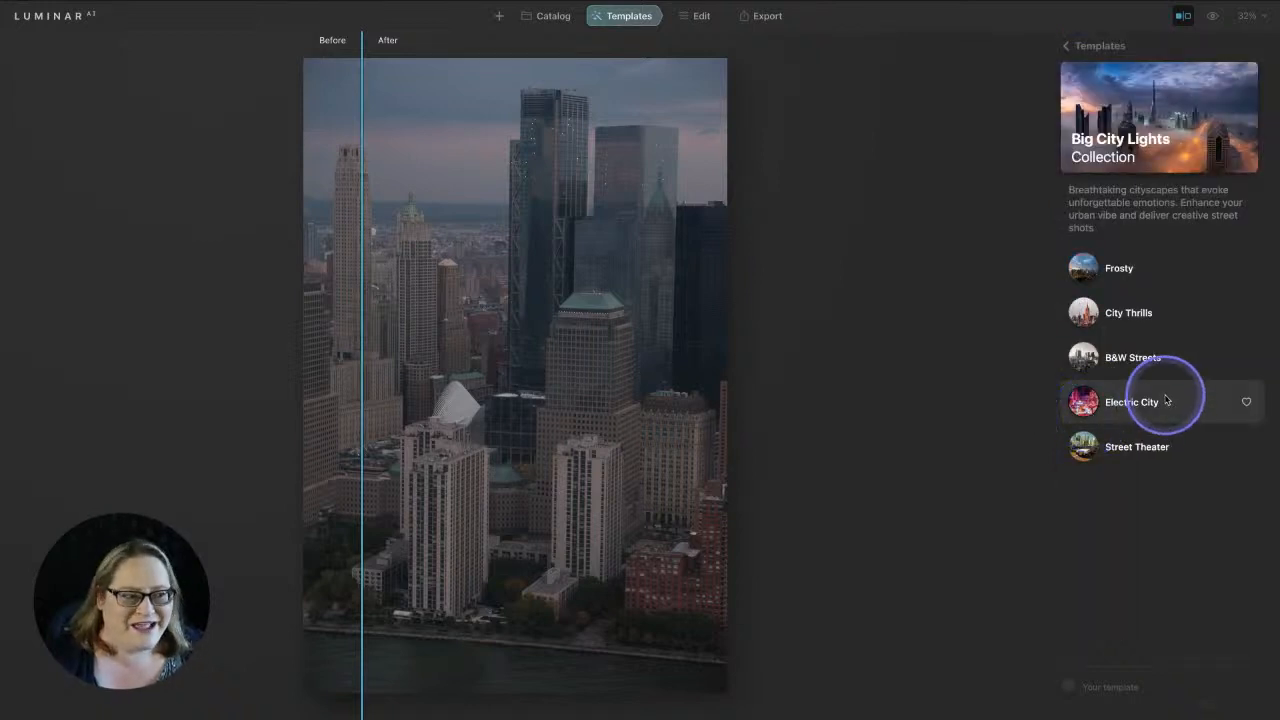
left_click(1132, 278)
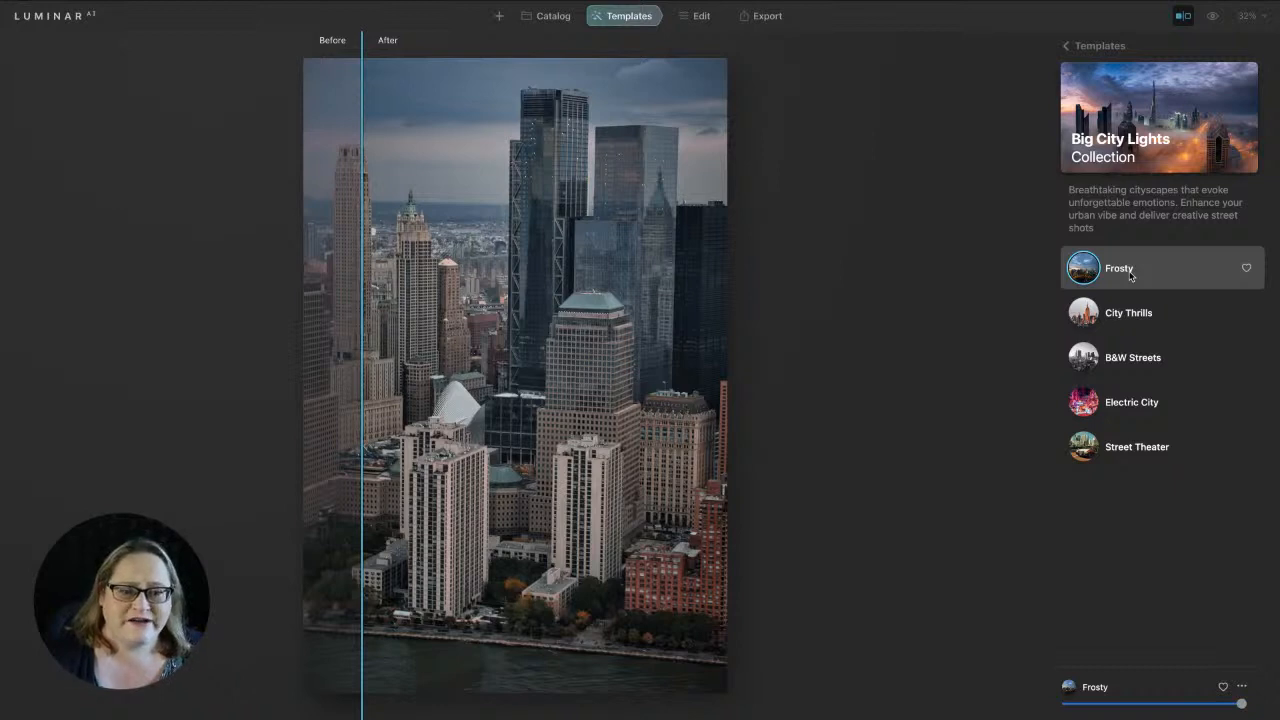
Turn off the split view and compare the Frosty look against the original
left_click(1180, 17)
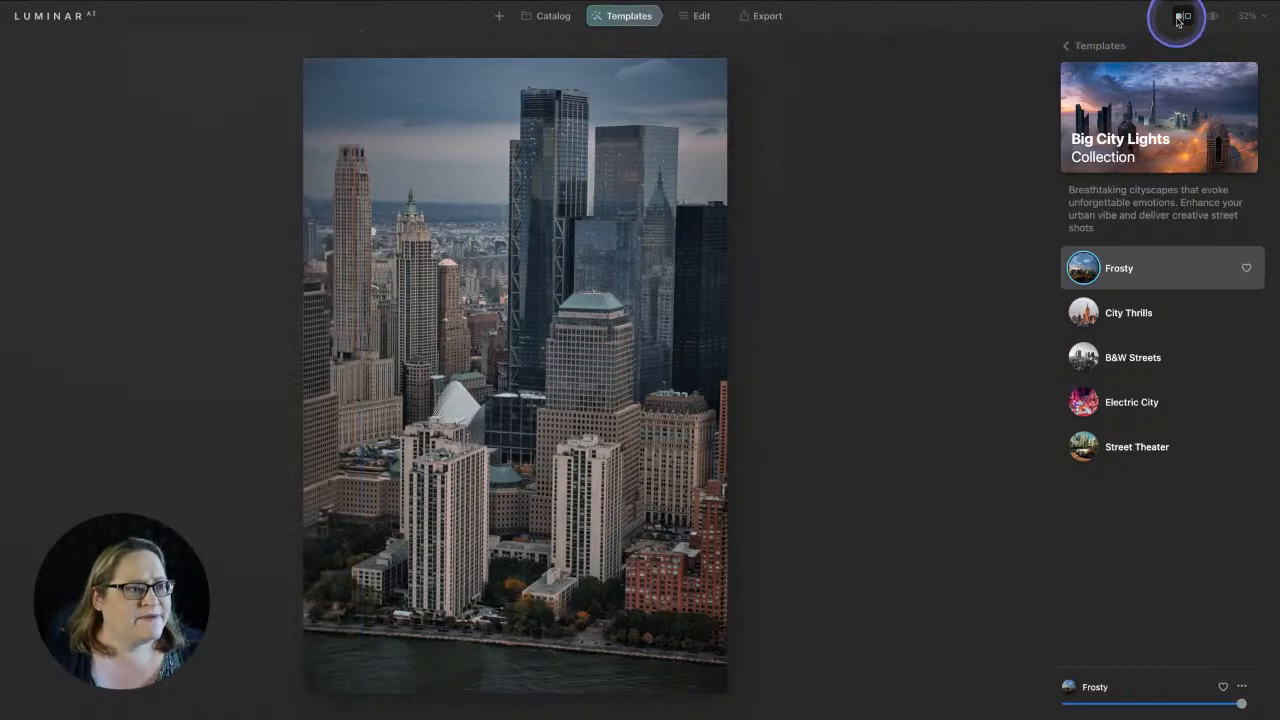
left_click(1210, 18)
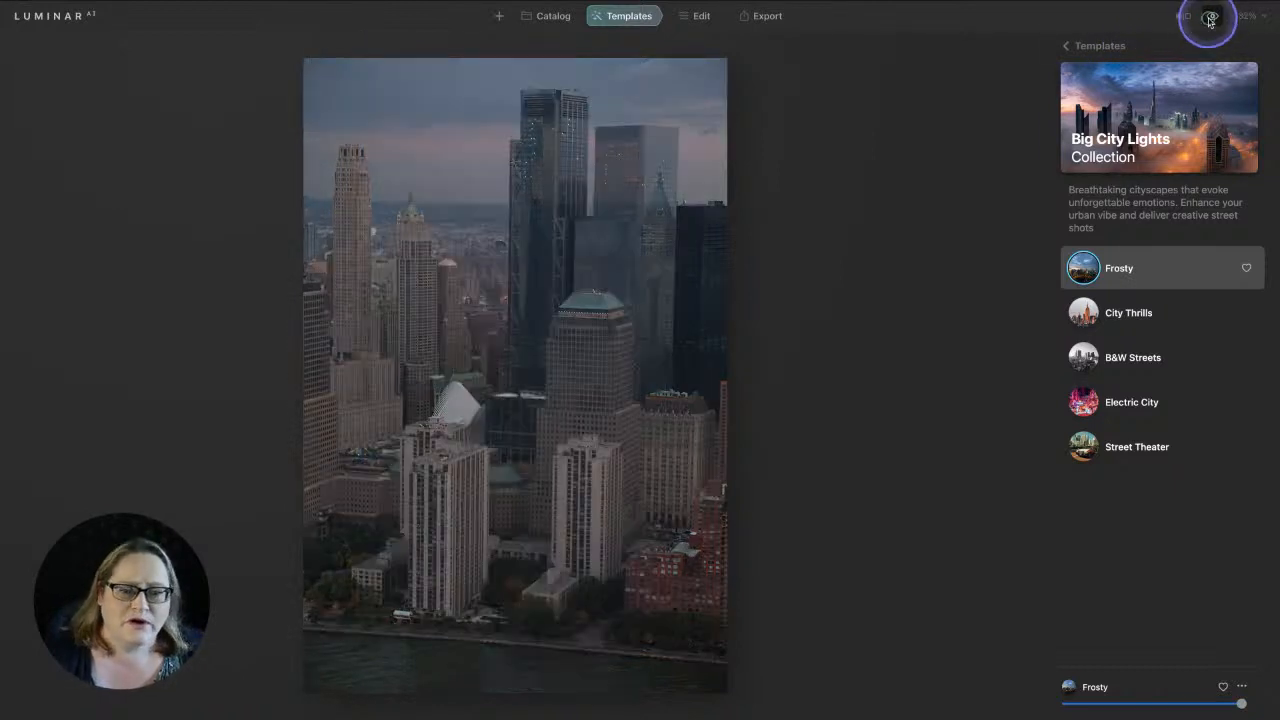
left_click(1210, 18)
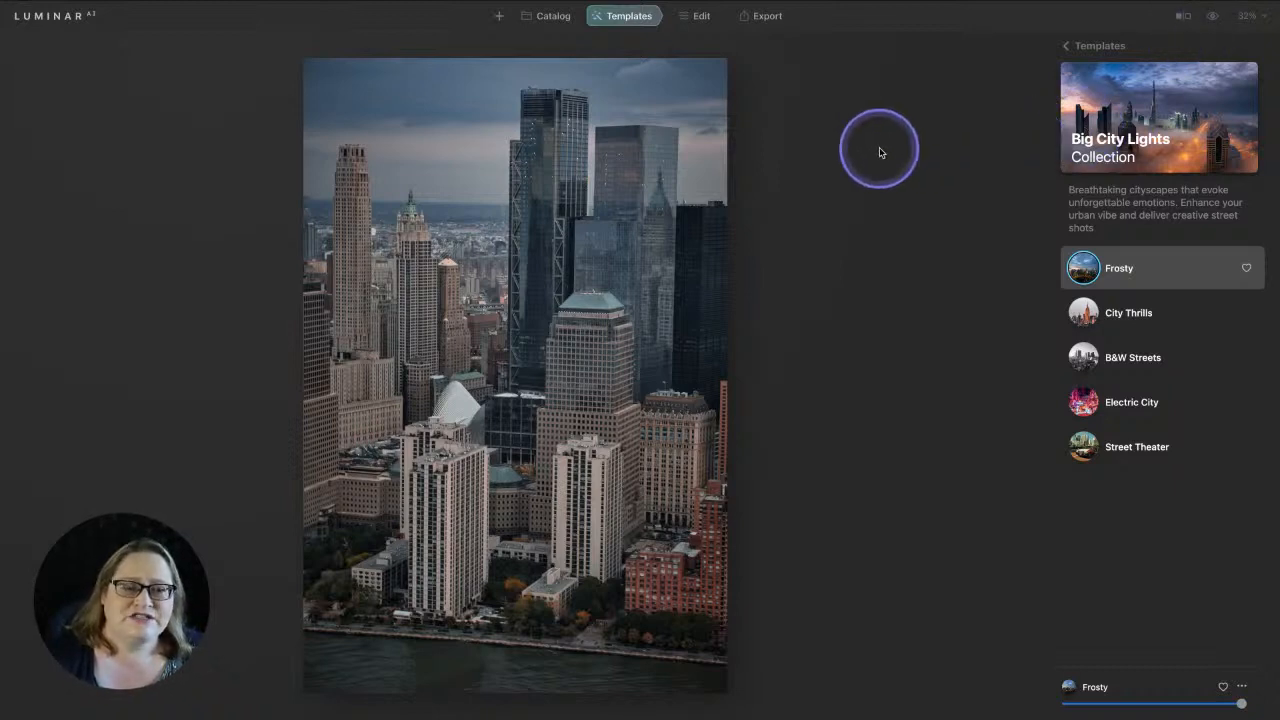
Switch to the Edit module and open Composition under Essentials in the Tools list
left_click(703, 24)
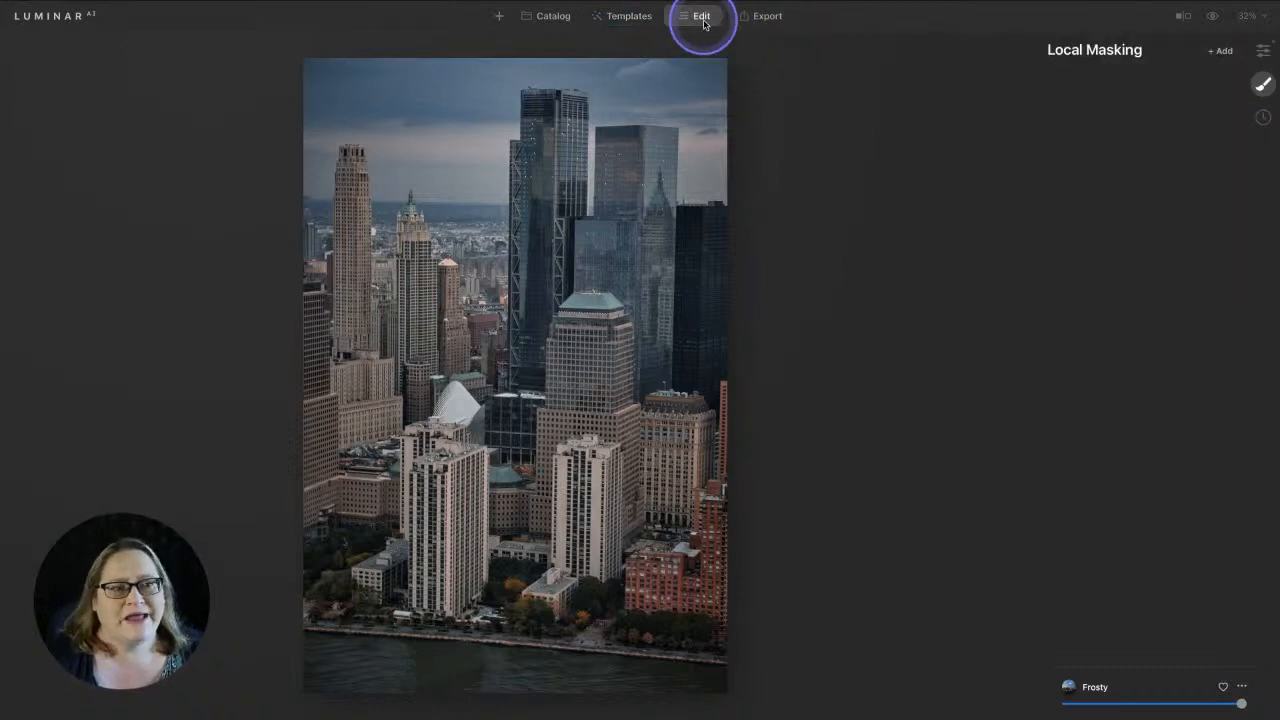
left_click(1262, 52)
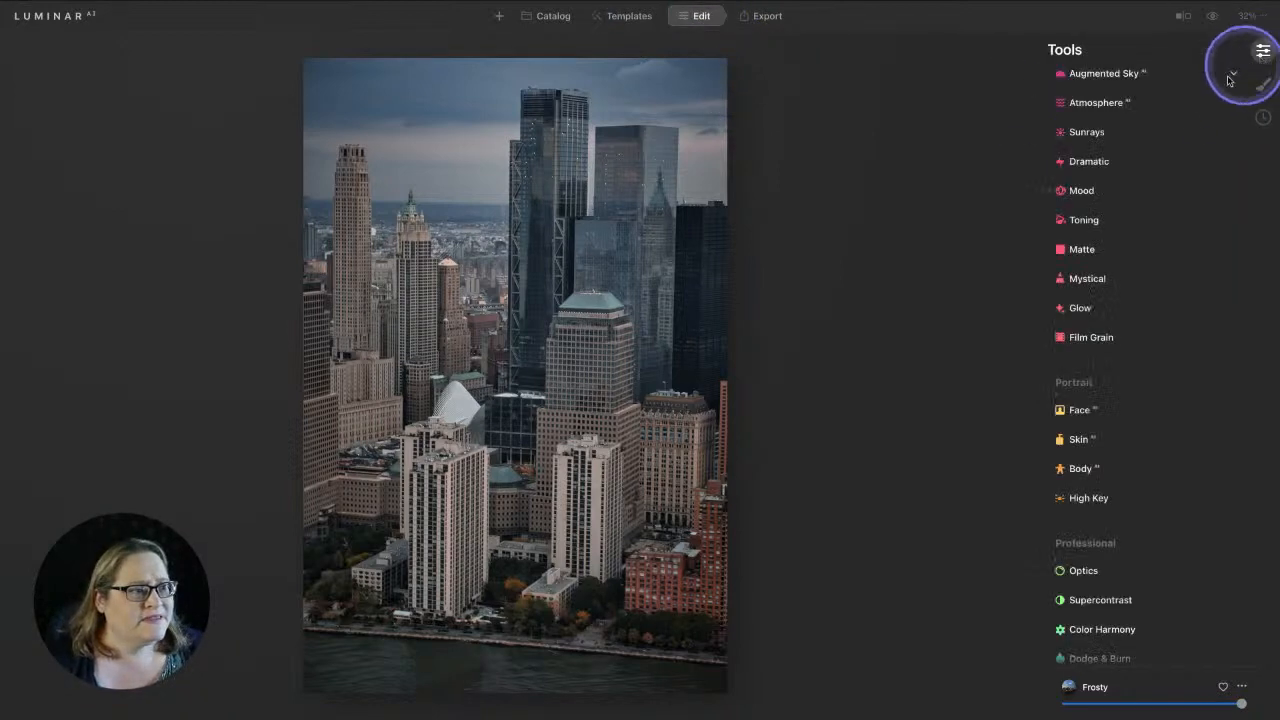
scroll(1141, 160, "up", 5)
scroll(1142, 162, "up", 2)
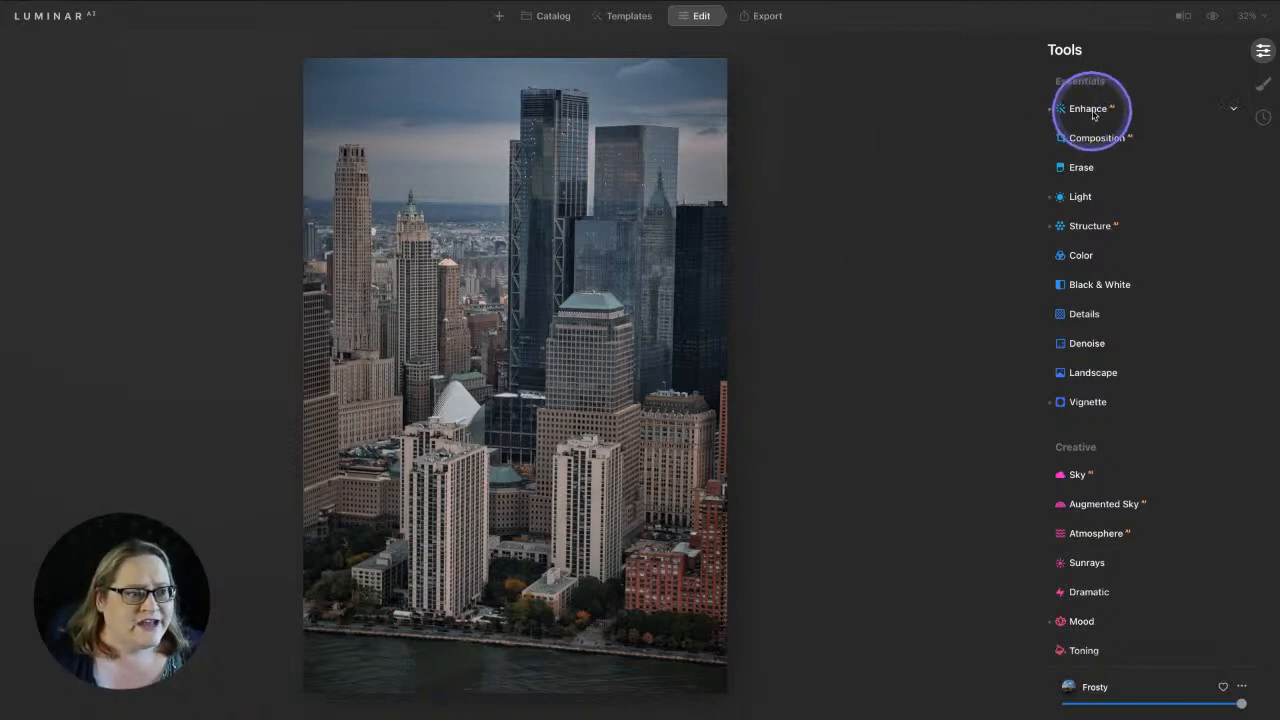
scroll(1093, 254, "down", 1)
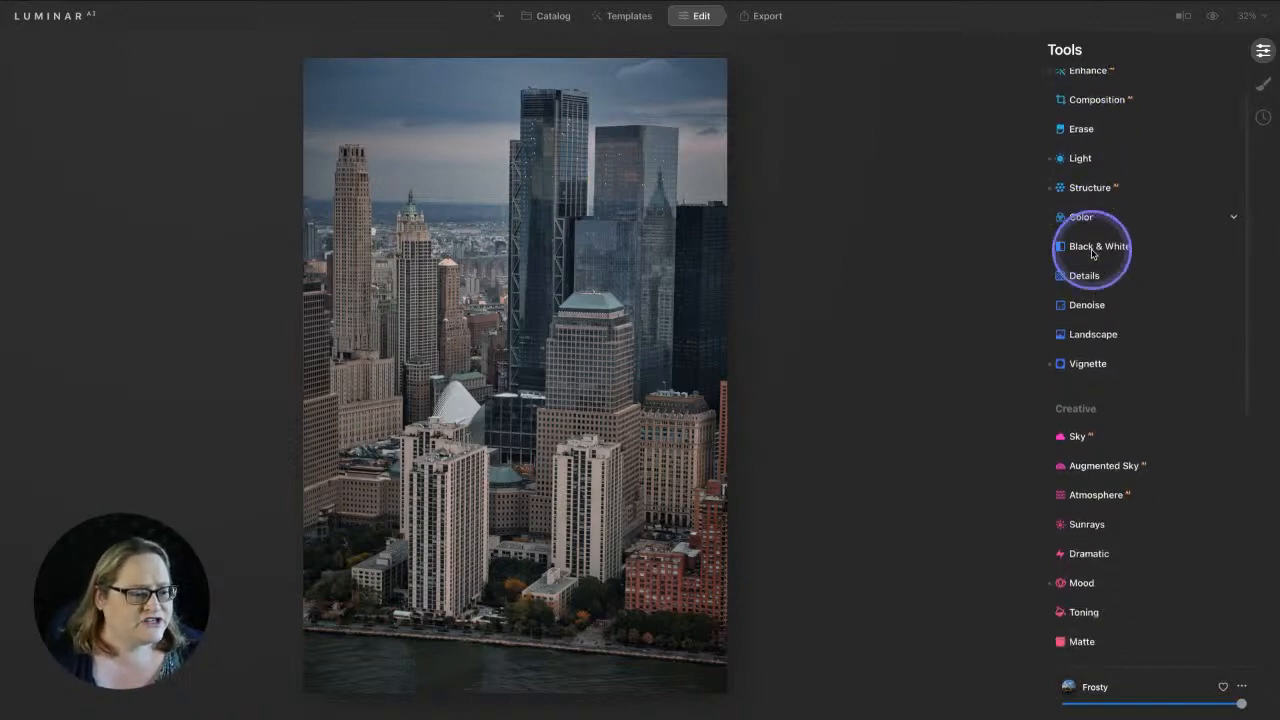
scroll(1093, 254, "down", 3)
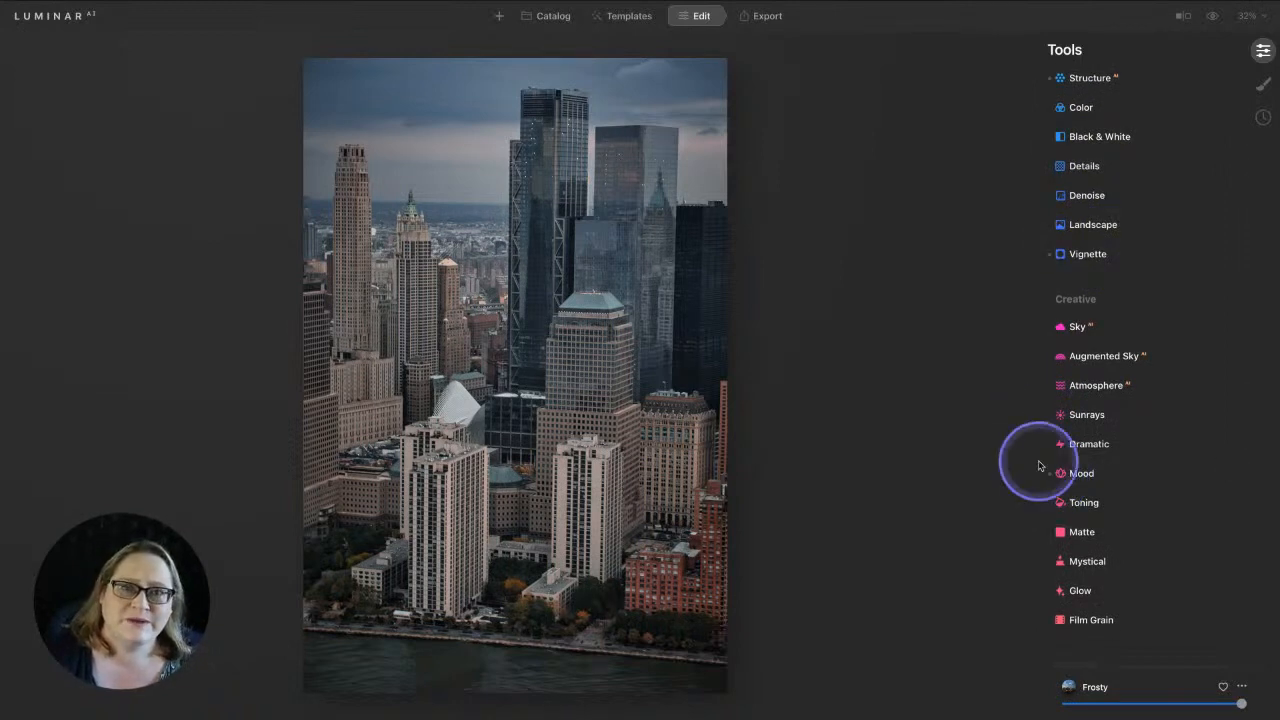
scroll(1045, 445, "up", 3)
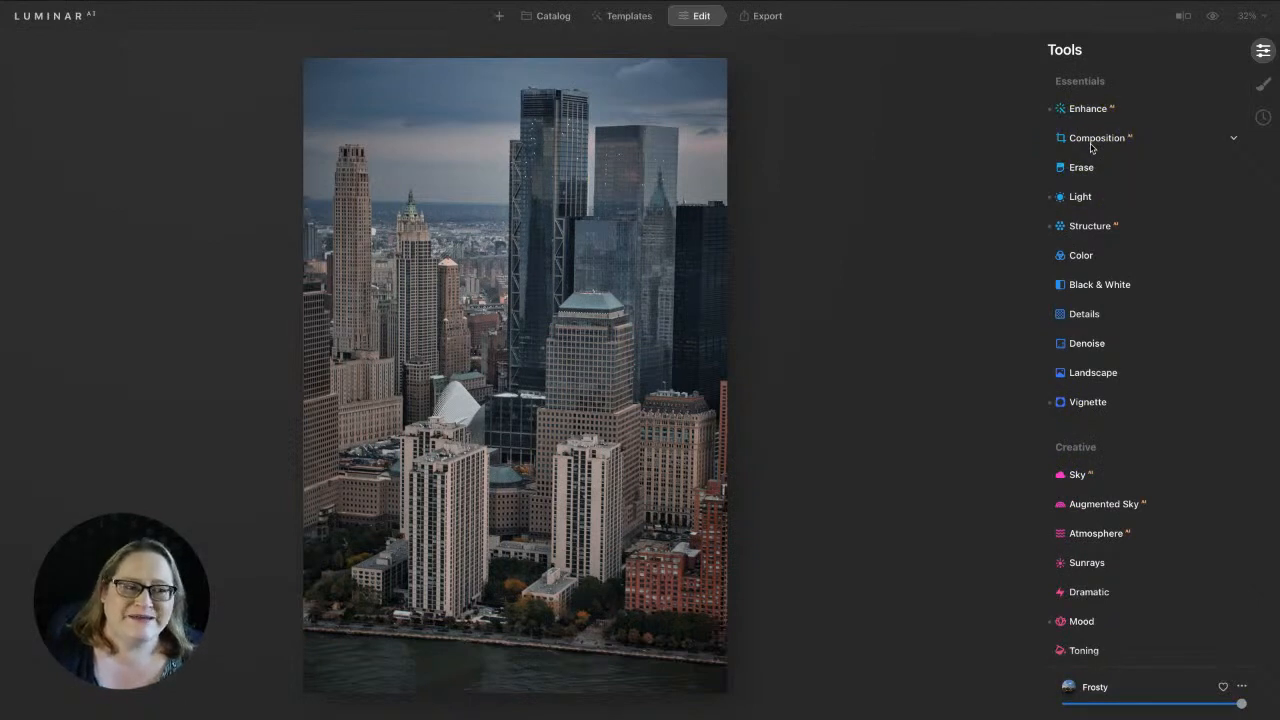
left_click(1091, 148)
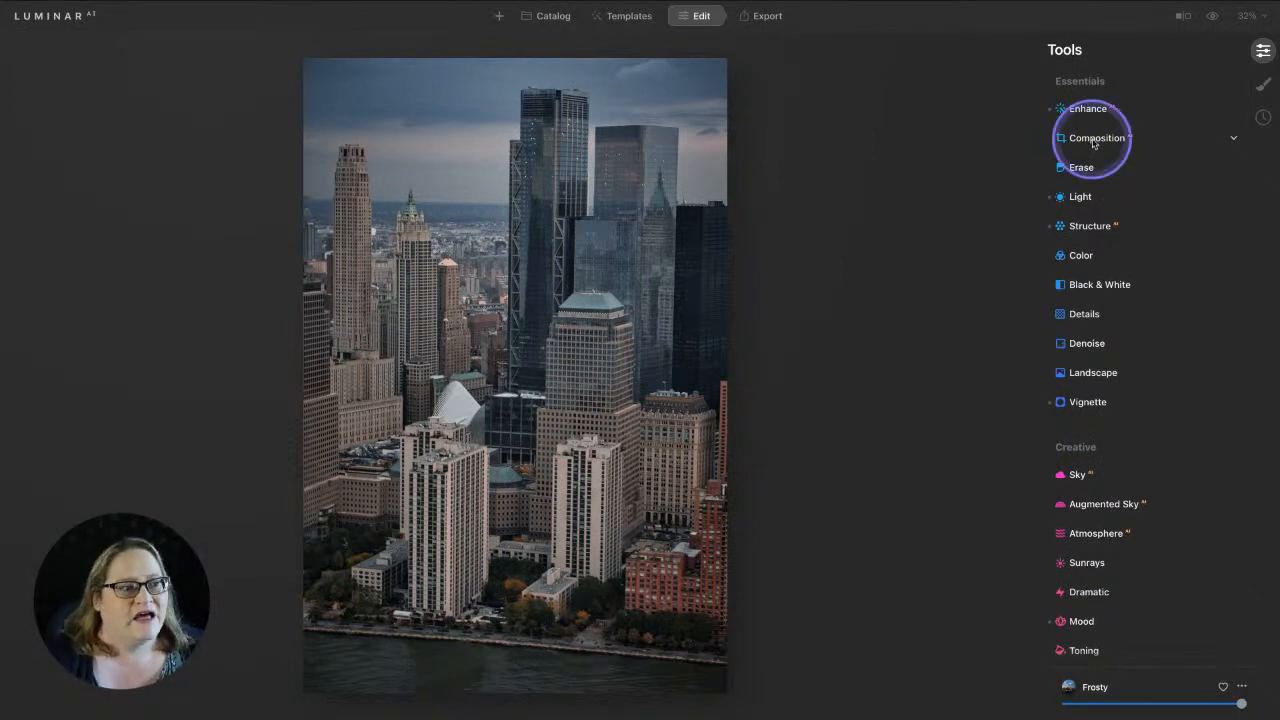
Auto-fix the horizontal and vertical perspective in Composition, then collapse it to apply
left_click(1108, 255)
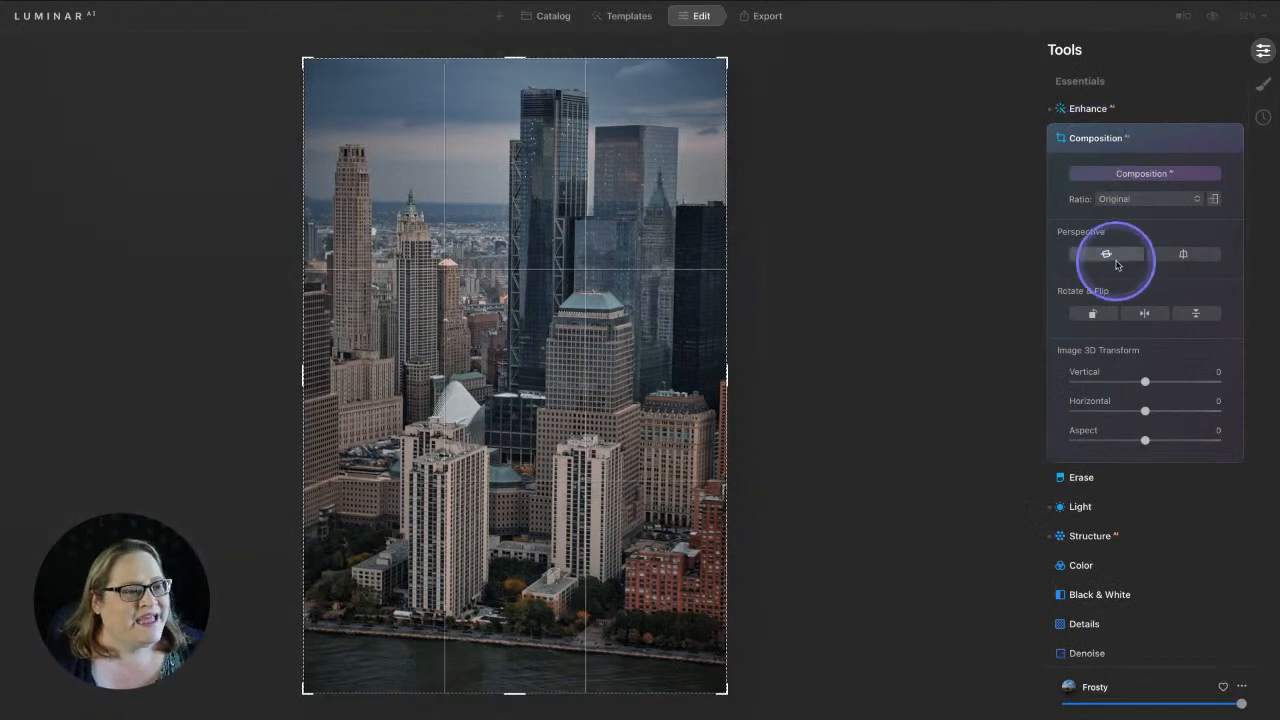
left_click(1186, 256)
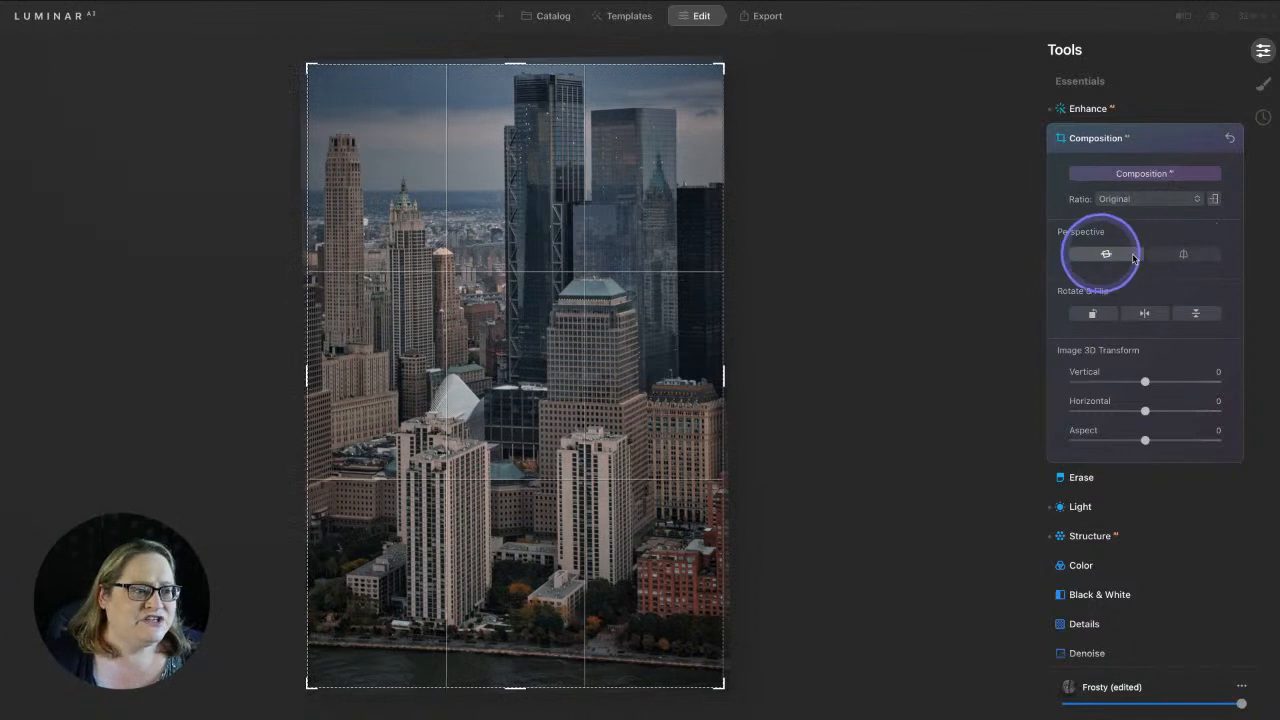
left_click(1143, 139)
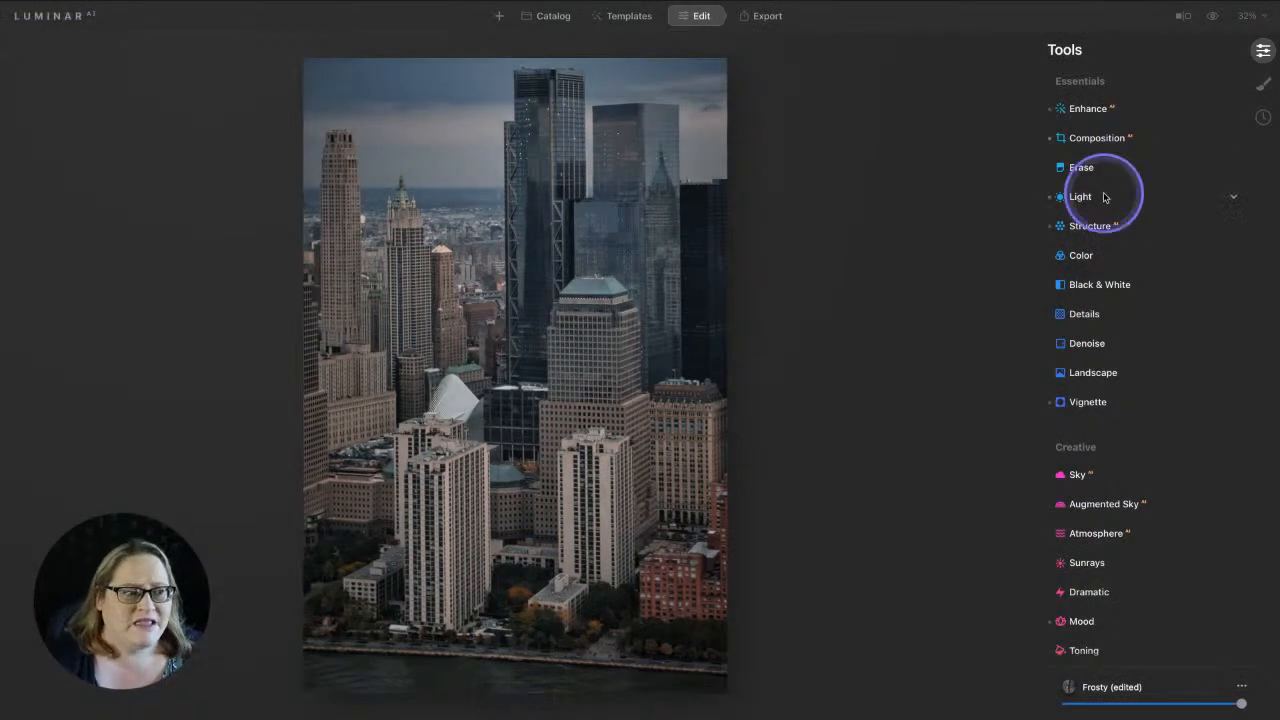
Expand Structure and raise its Amount from 20 to 40
left_click(1105, 226)
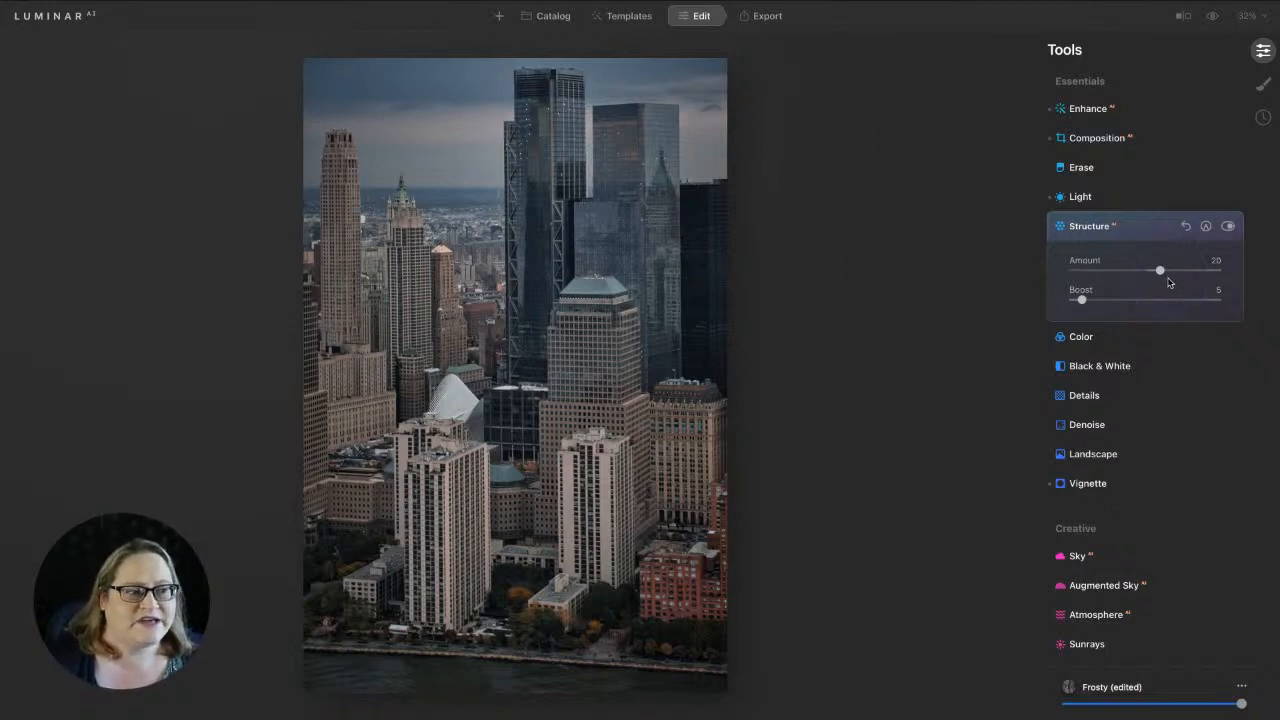
left_click_drag(1160, 271, 1176, 273)
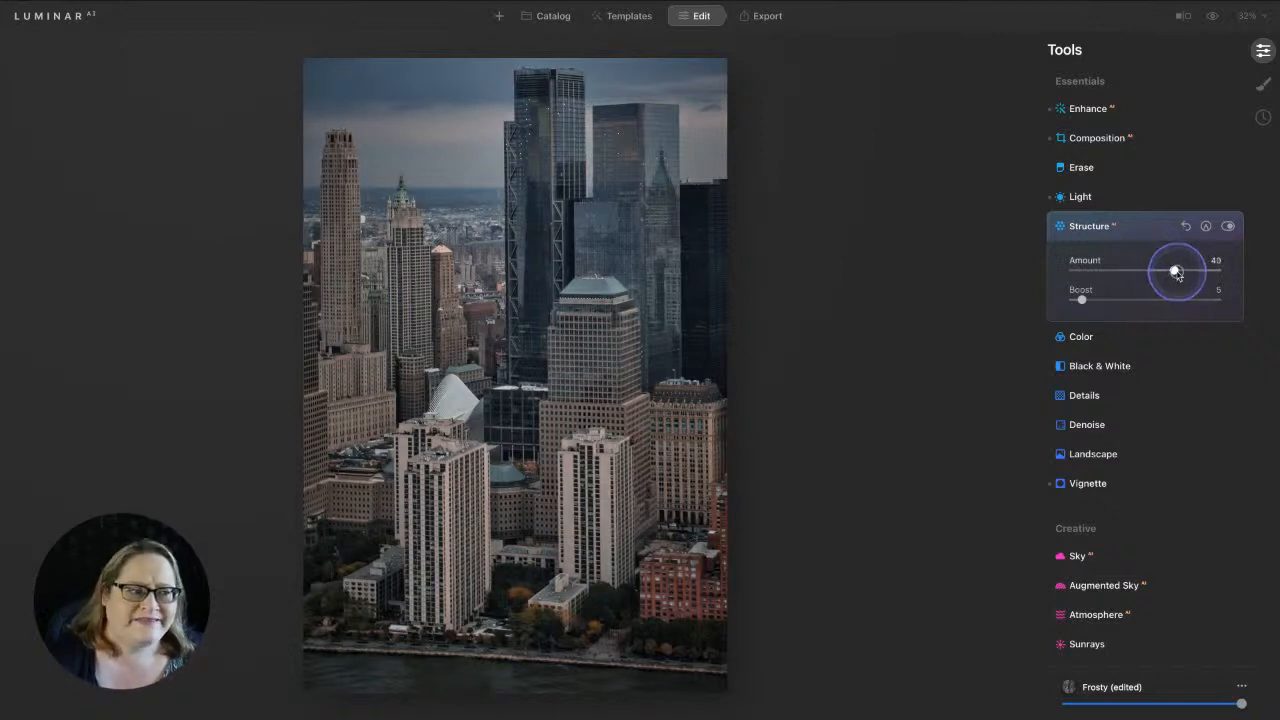
left_click(1176, 272)
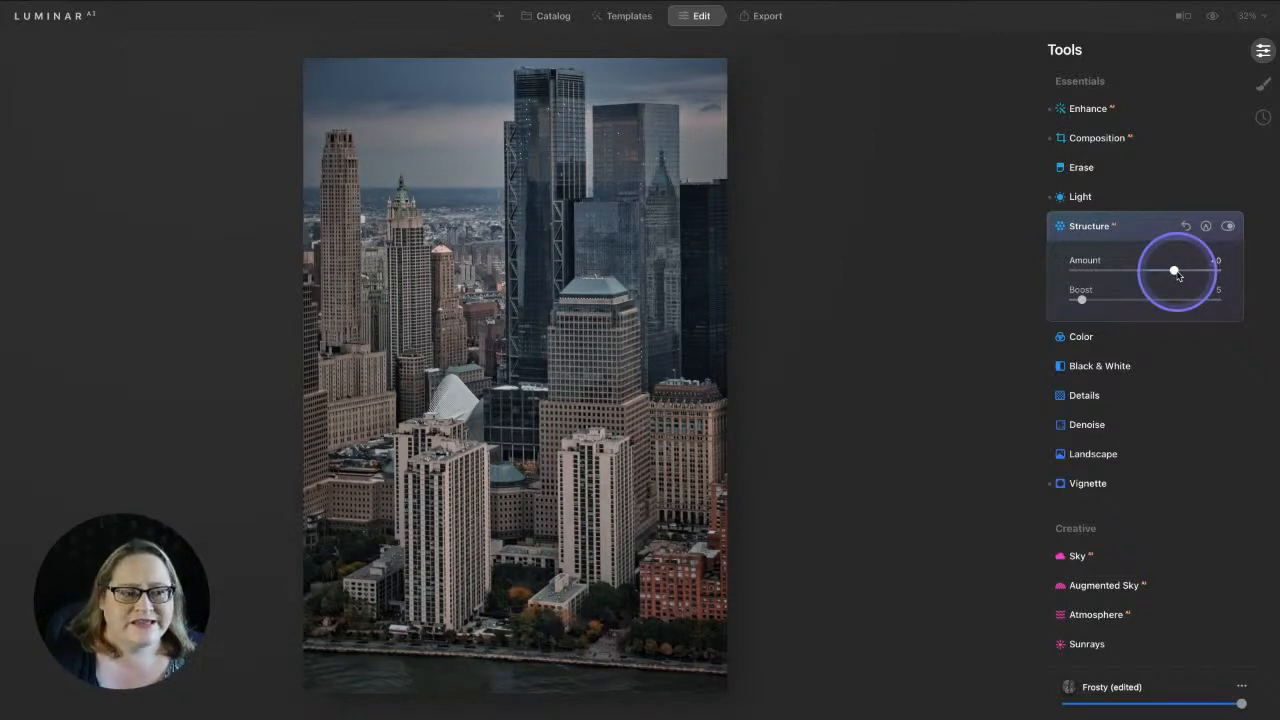
scroll(1137, 279, "down", 5)
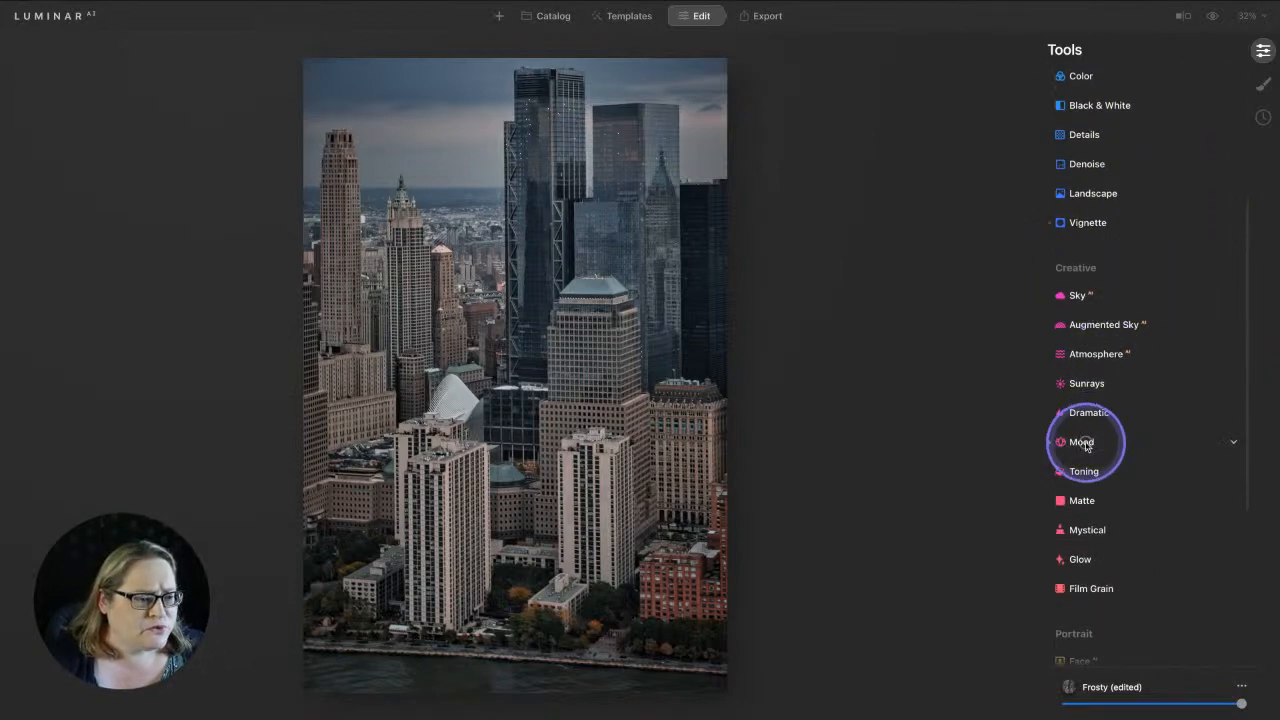
Enable the Frosty Mood at Amount 79, toggling it off and on to compare
left_click(1082, 441)
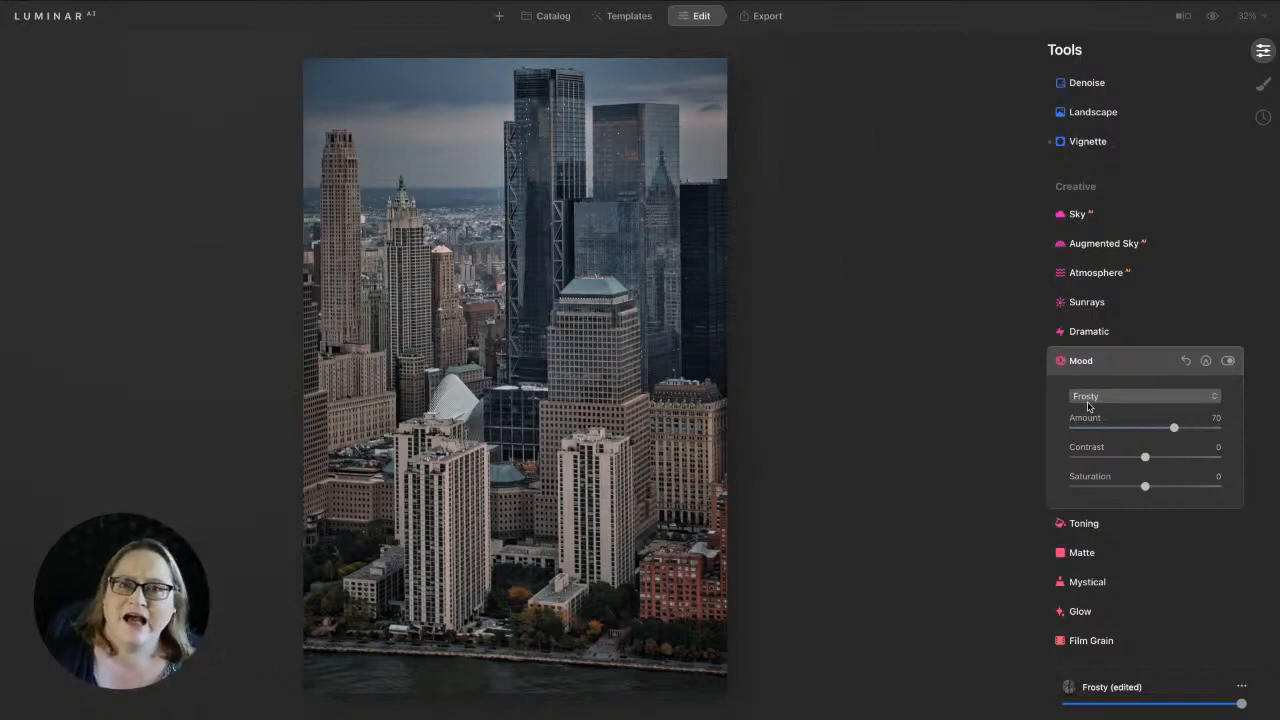
left_click(1090, 401)
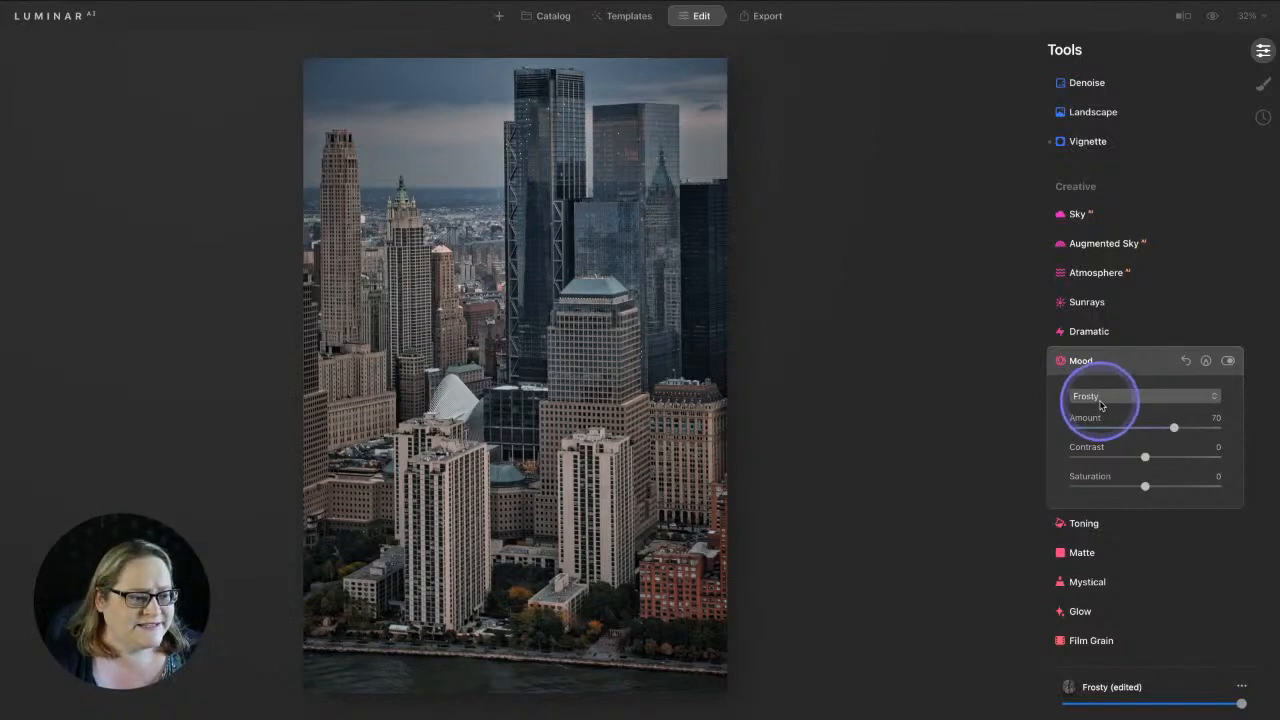
left_click_drag(1174, 427, 1190, 430)
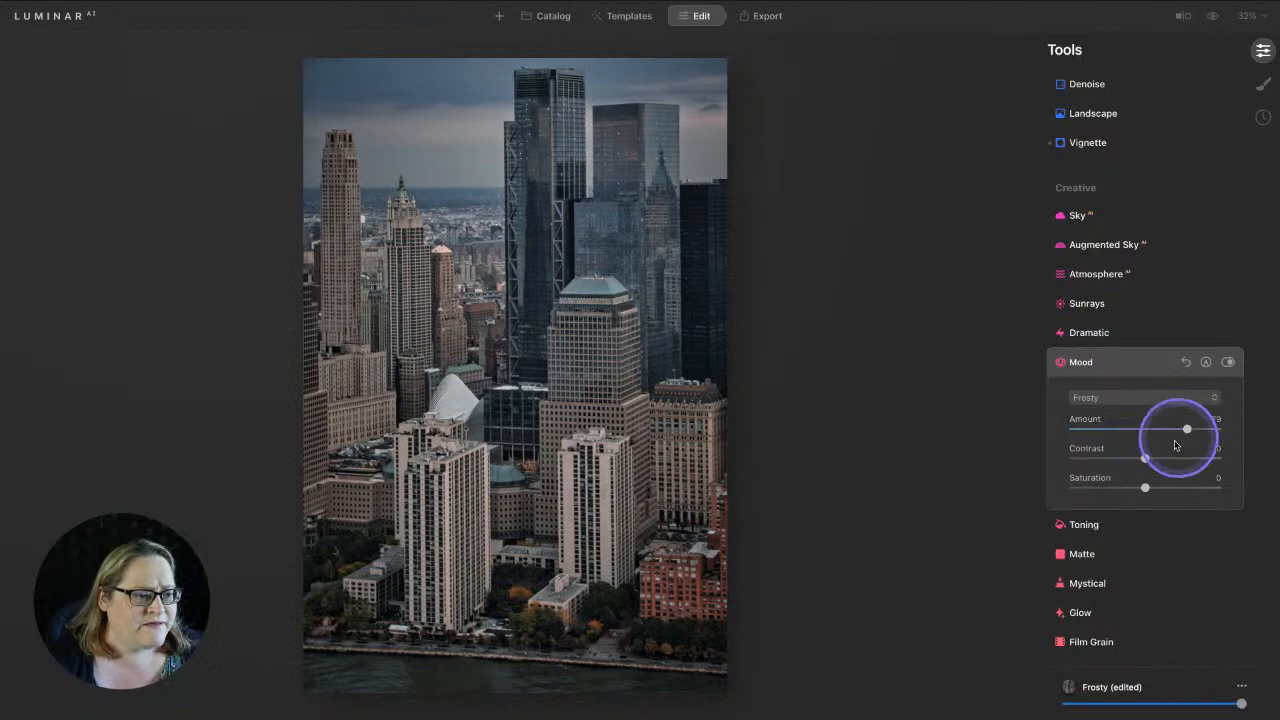
left_click(1228, 362)
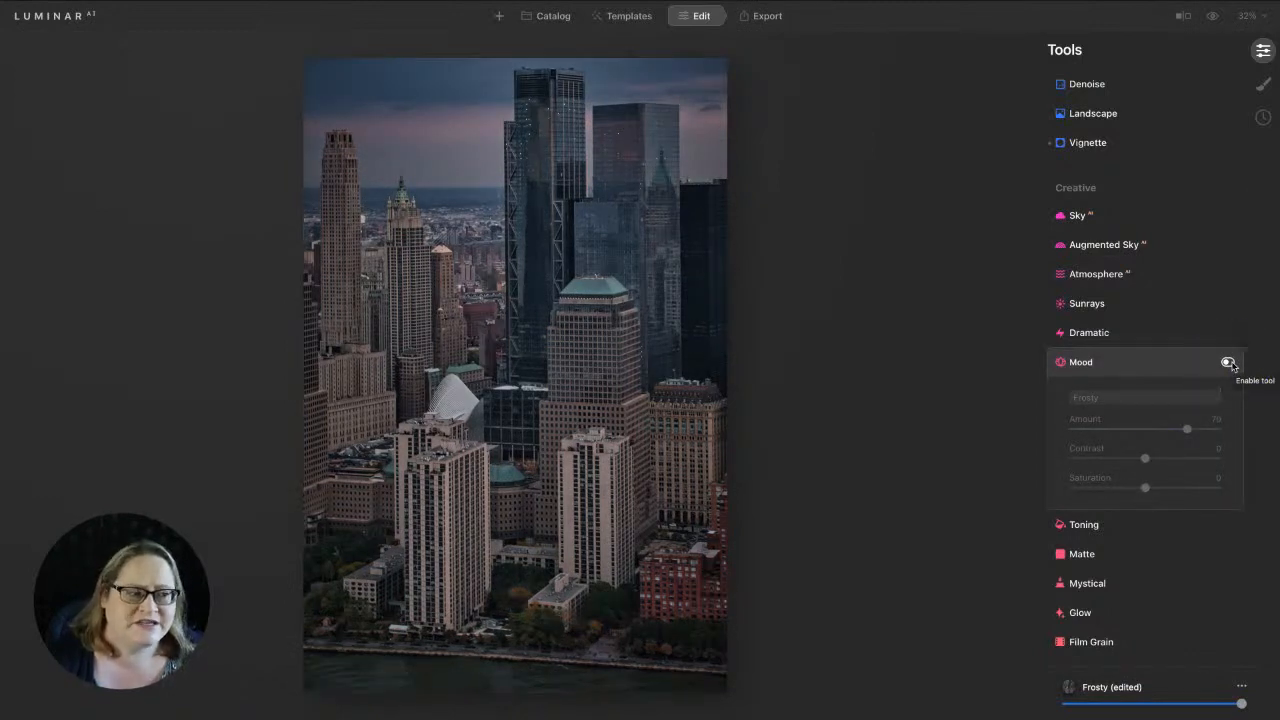
left_click(1228, 362)
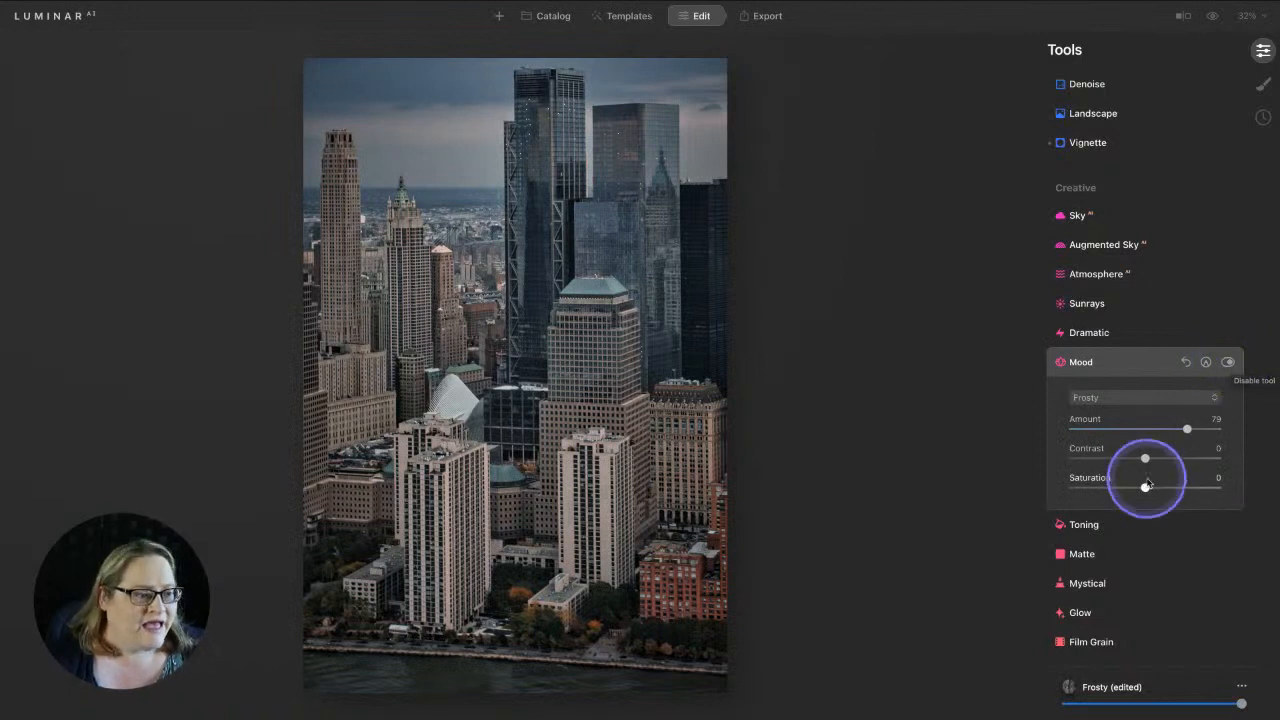
Set Mood Contrast to 17 and raise Saturation toward 30
left_click_drag(1146, 459, 1159, 461)
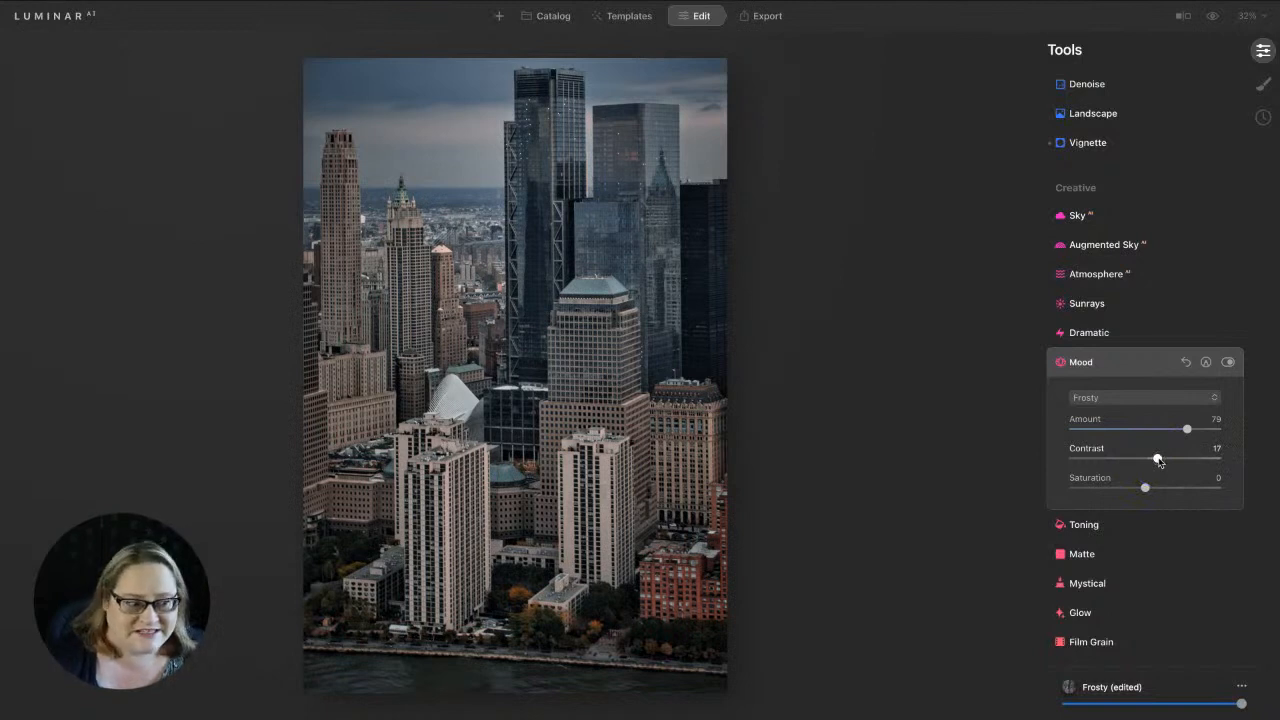
left_click_drag(1145, 487, 1165, 489)
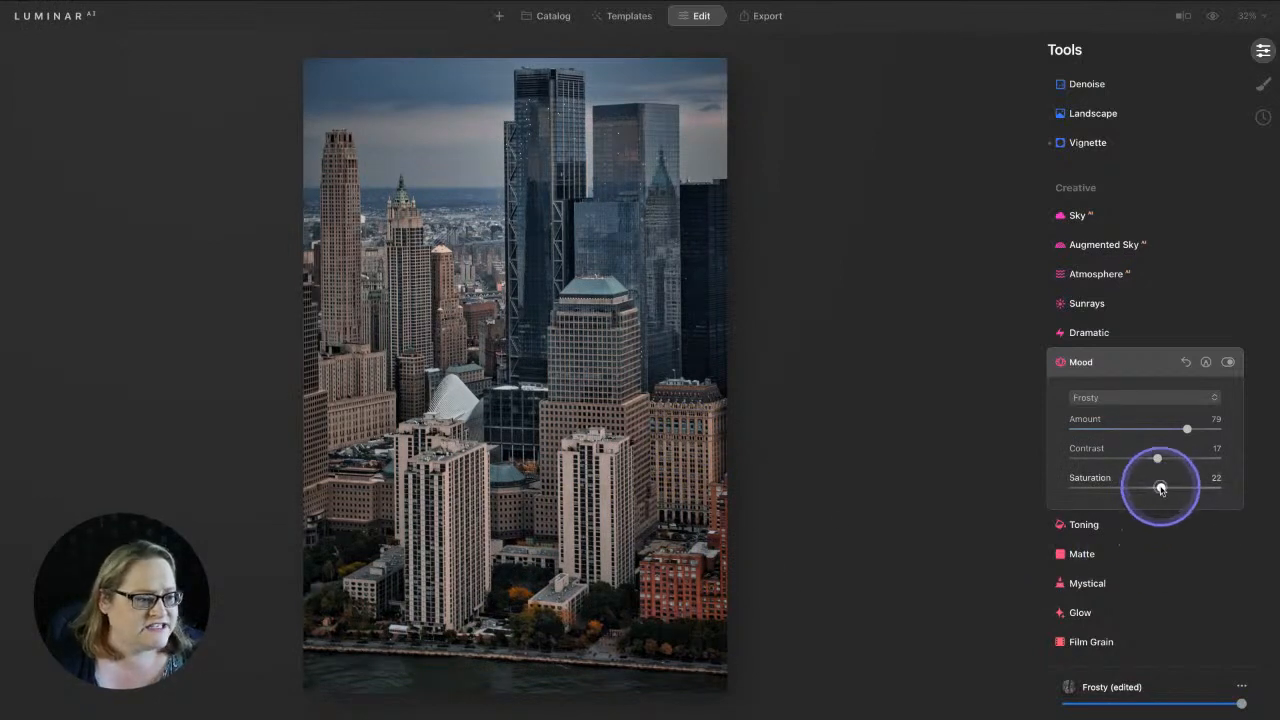
left_click_drag(1160, 488, 1168, 488)
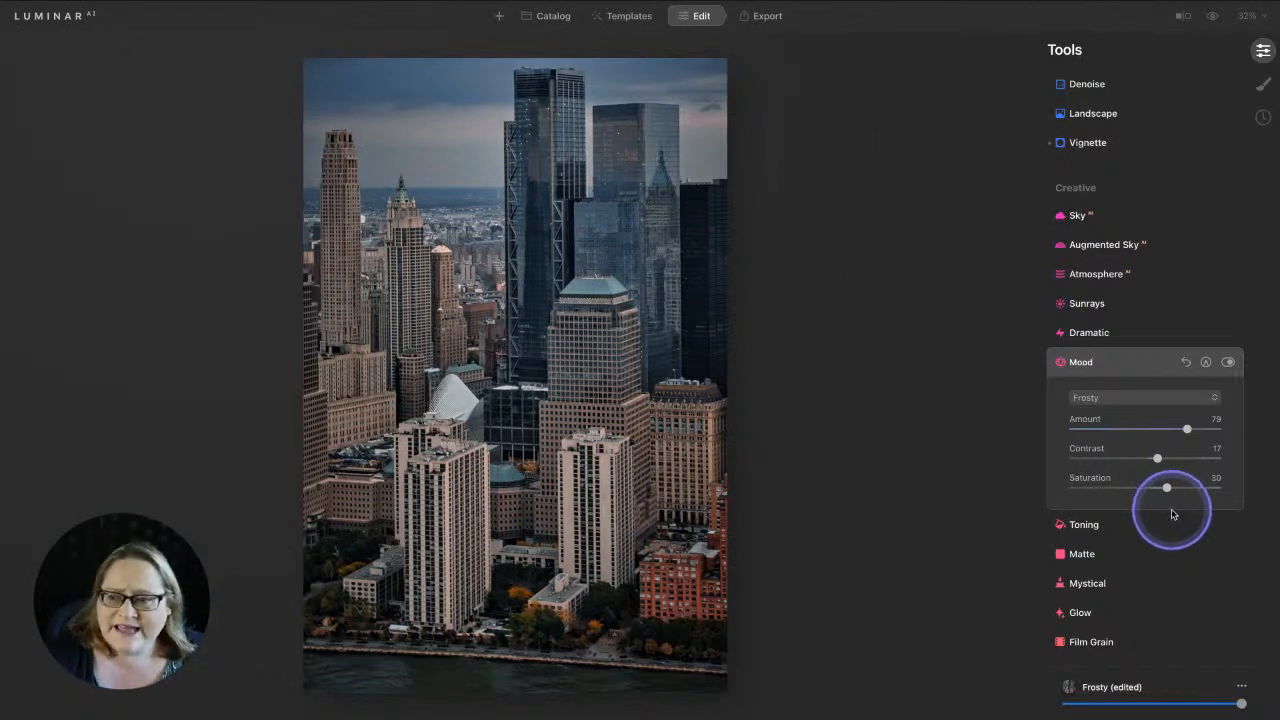
Zoom the photo to 100%, then to 200% from the zoom dropdown
left_click(474, 142)
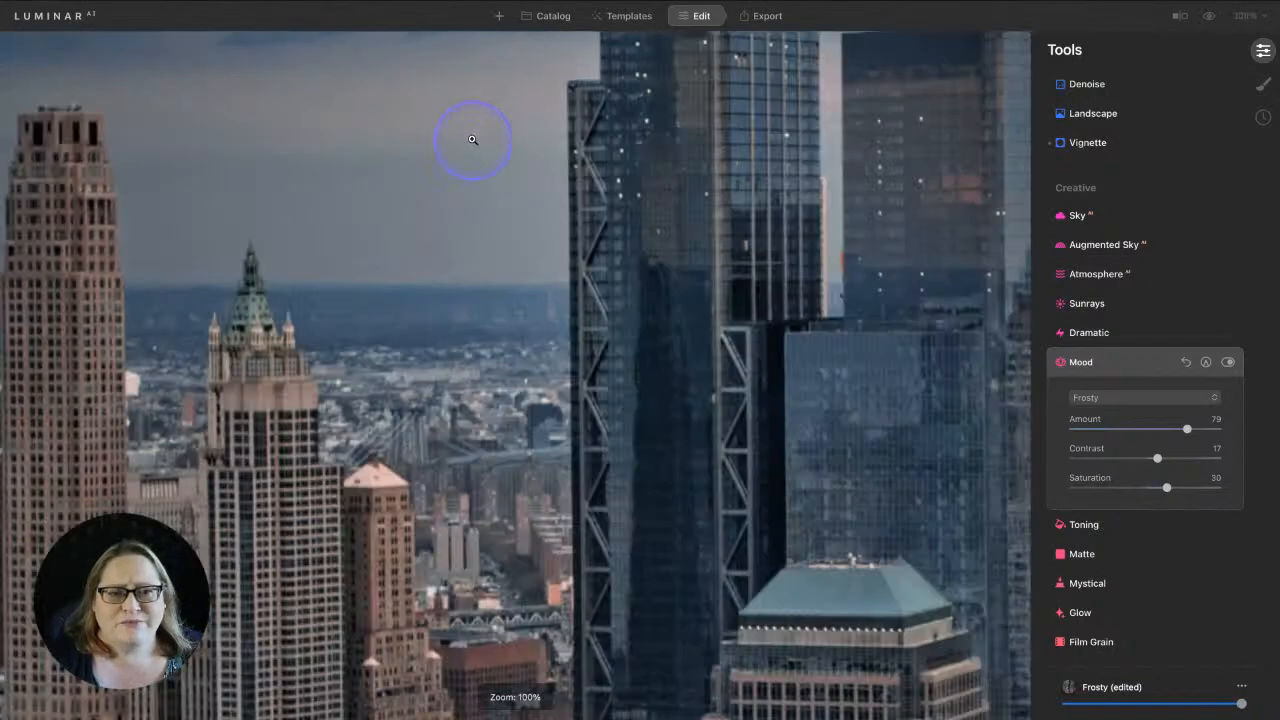
scroll(473, 140, "up", 3)
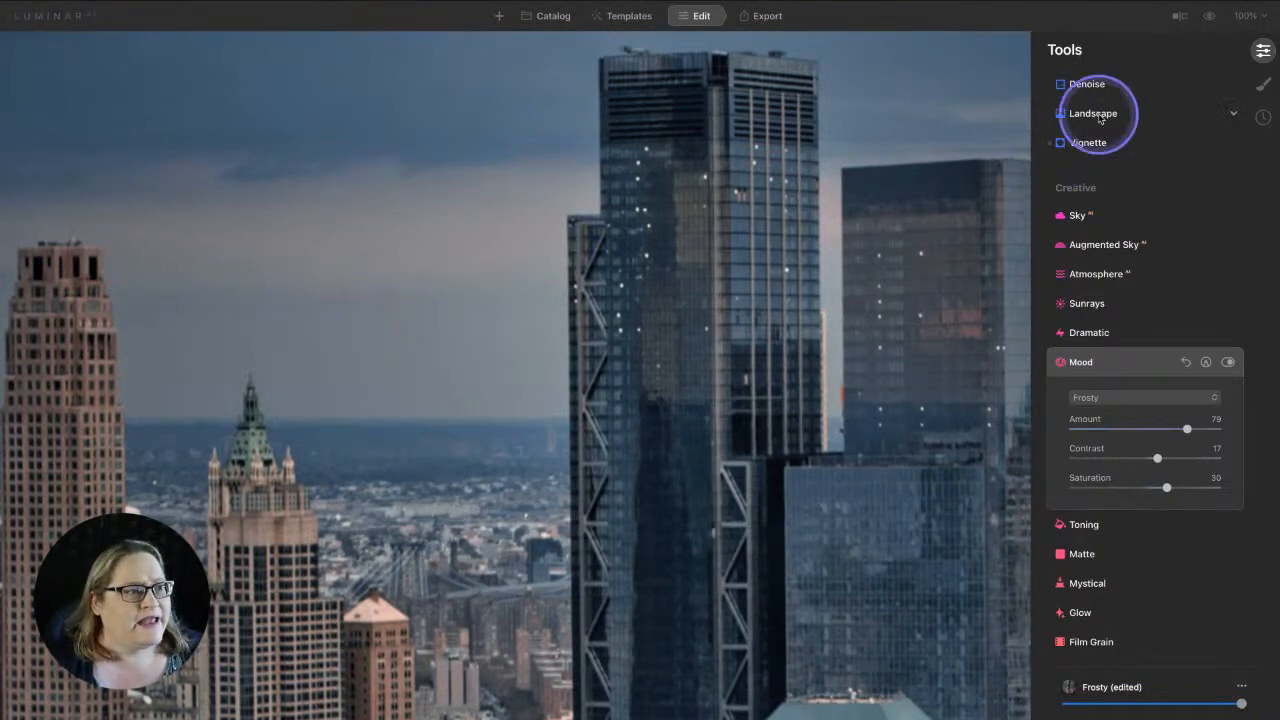
left_click(1245, 16)
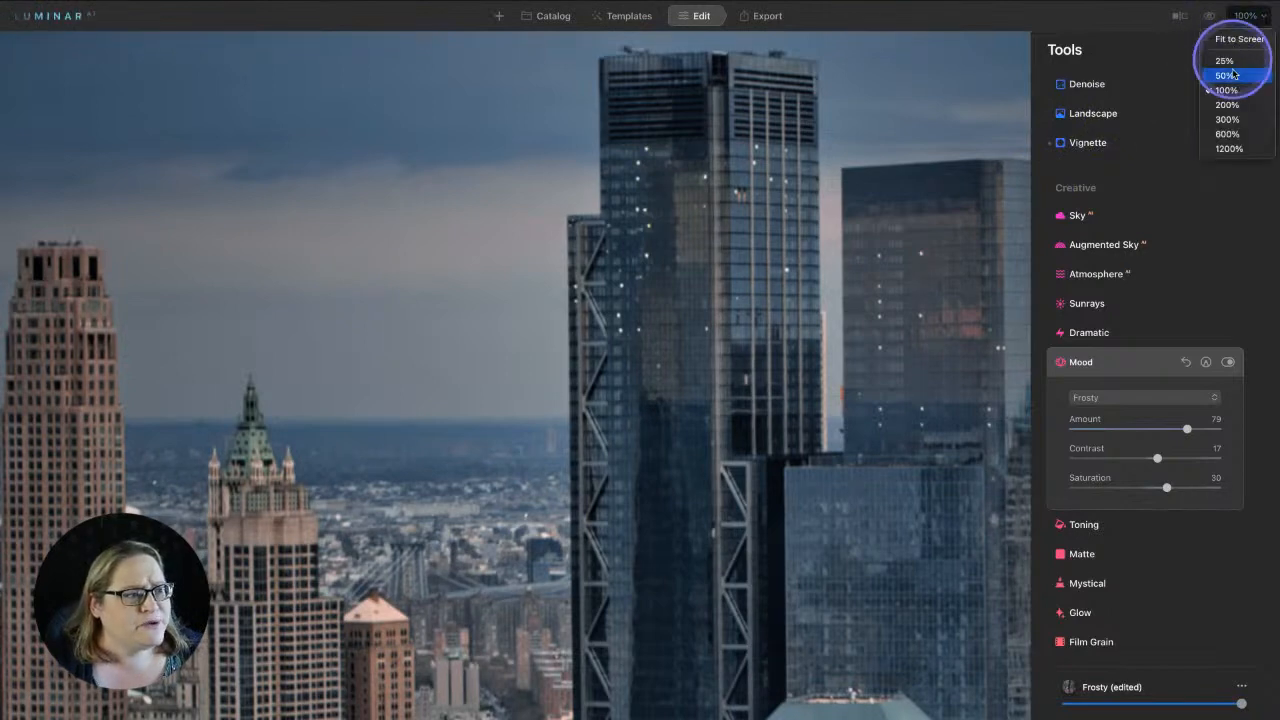
left_click(1228, 105)
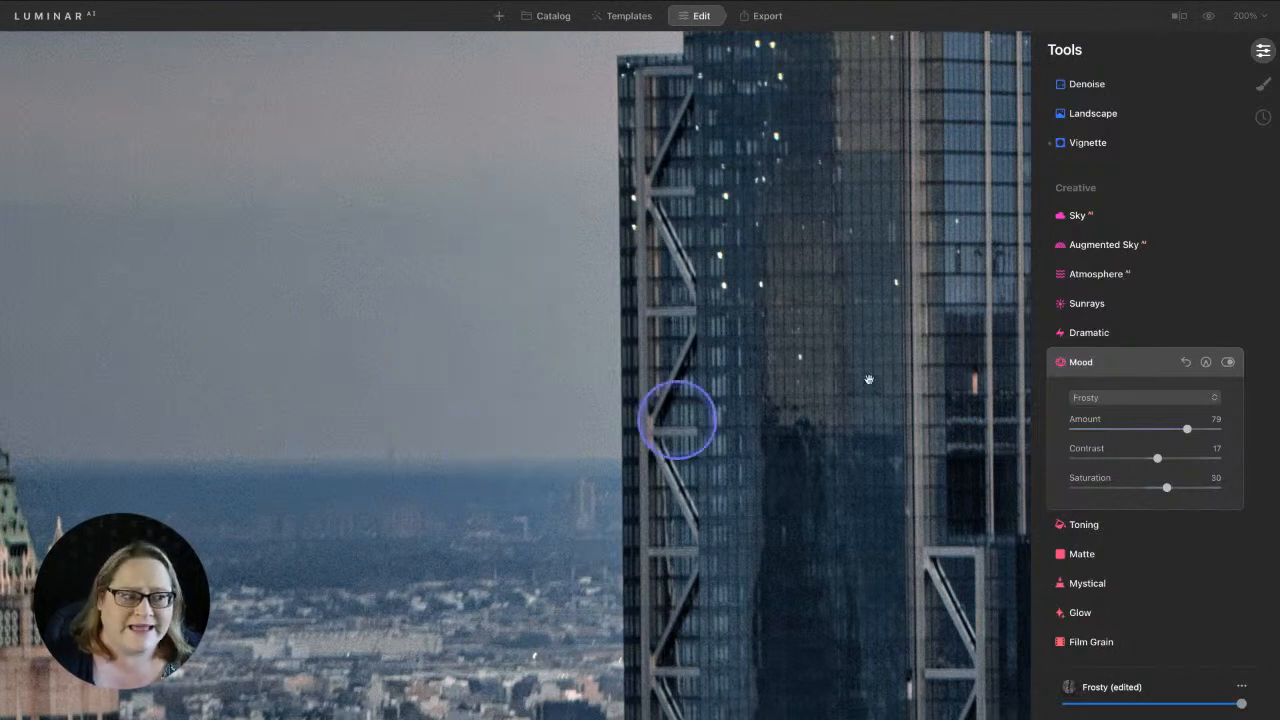
scroll(1112, 318, "up", 3)
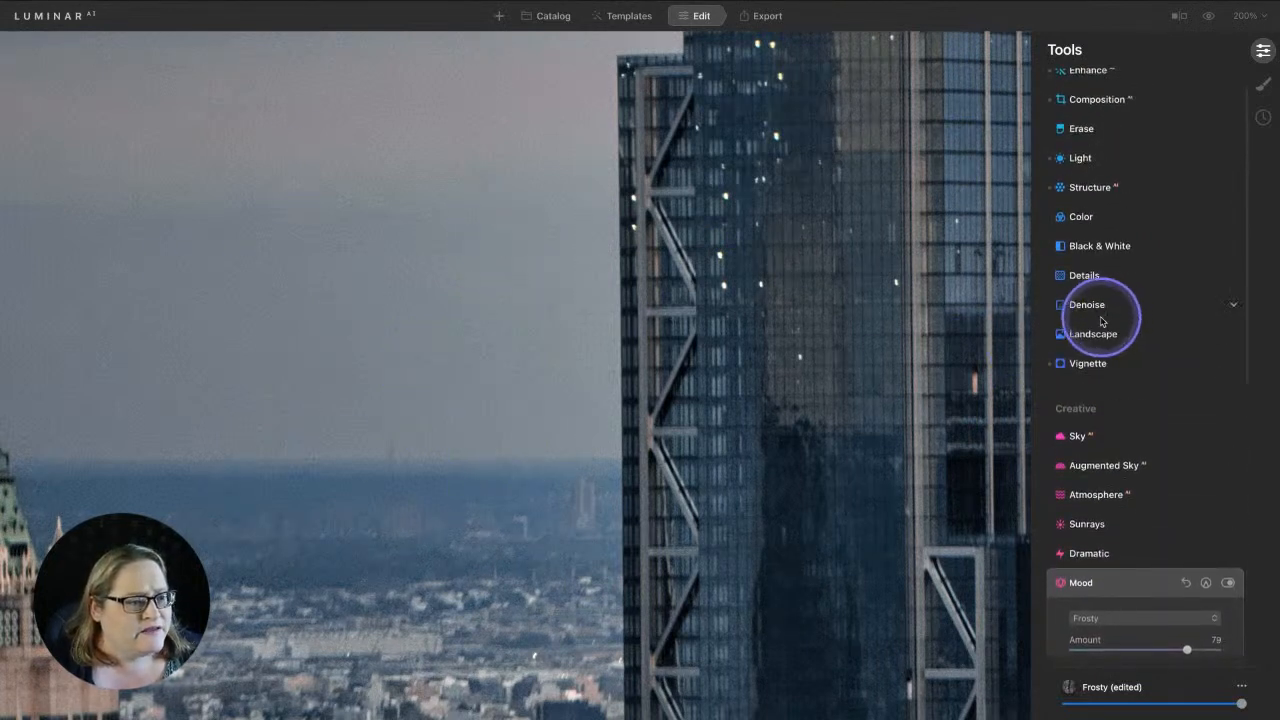
Set Luminosity Denoise to 49, comparing Denoise on and off, then expand Details
left_click(1104, 305)
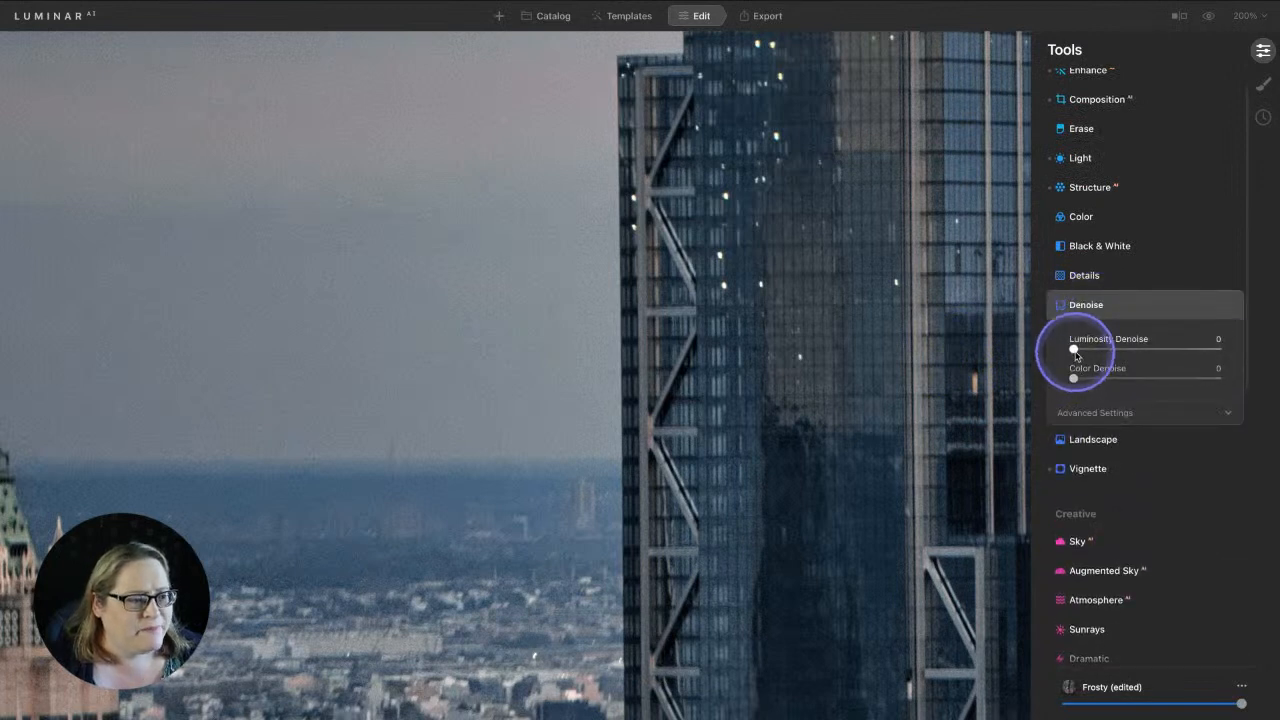
left_click_drag(1073, 349, 1148, 346)
left_click(1228, 305)
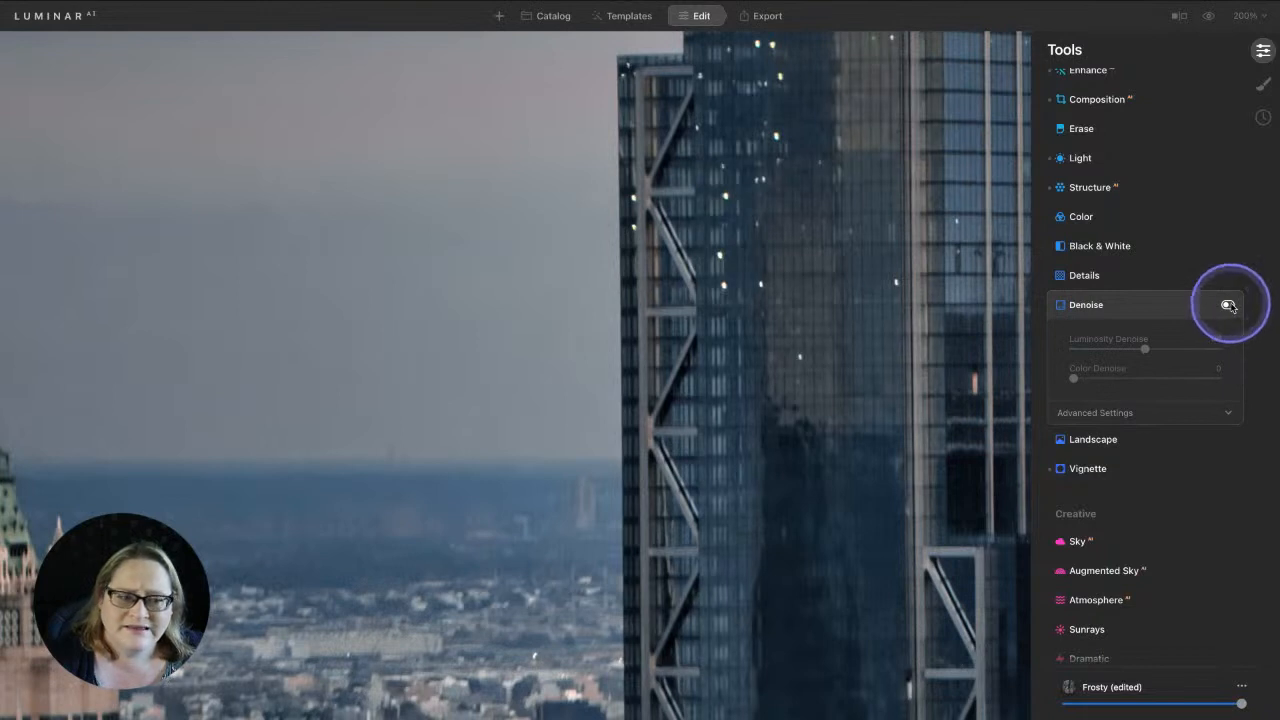
left_click(1228, 305)
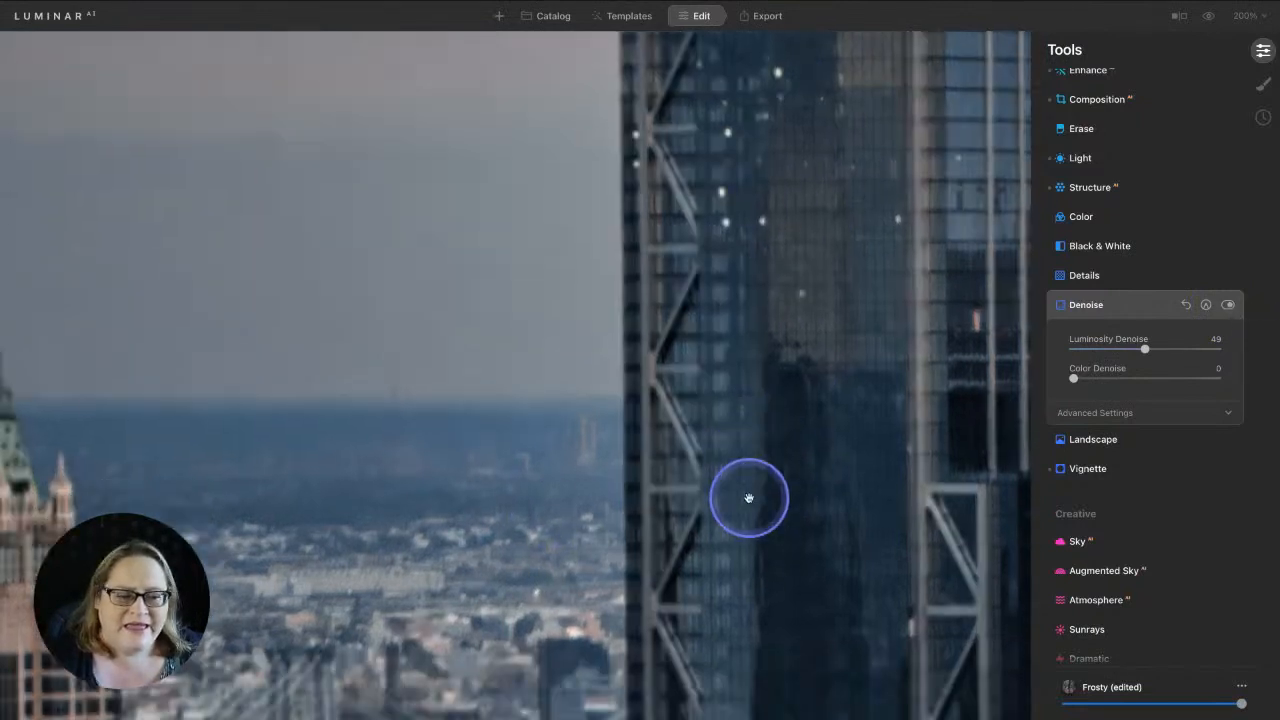
scroll(748, 497, "right", 10)
scroll(748, 497, "right", 6)
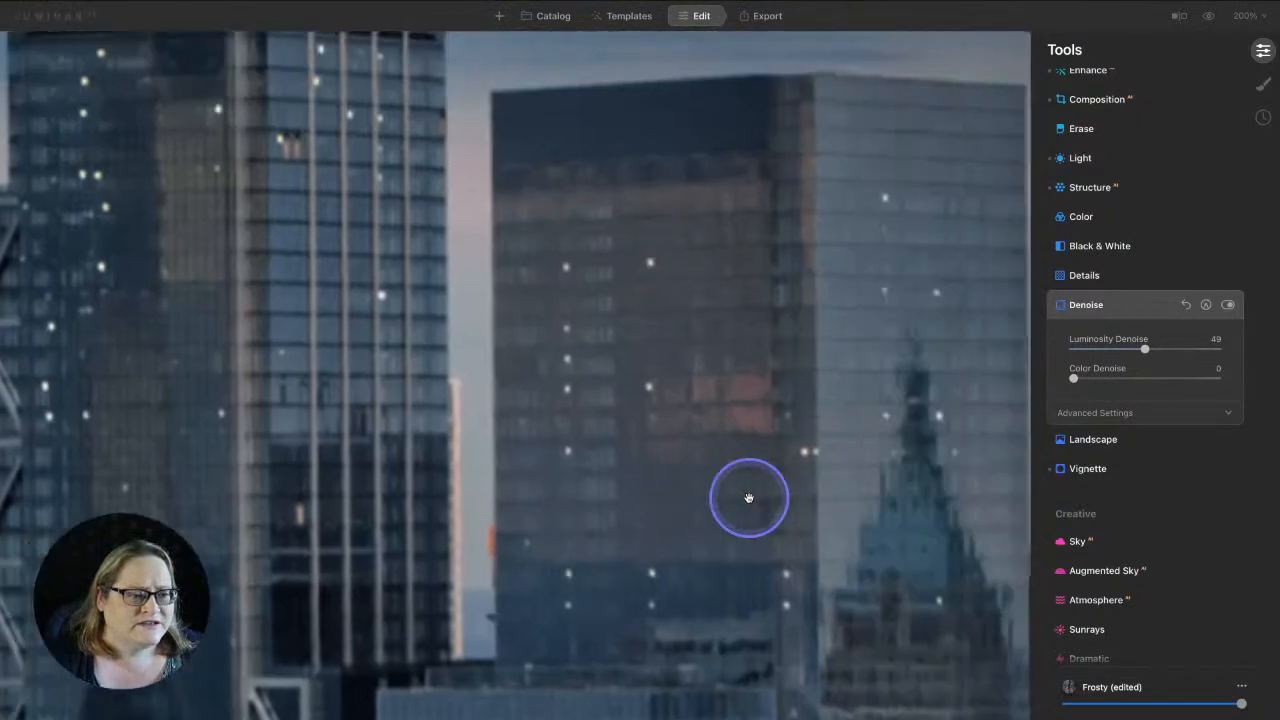
scroll(748, 497, "right", 3)
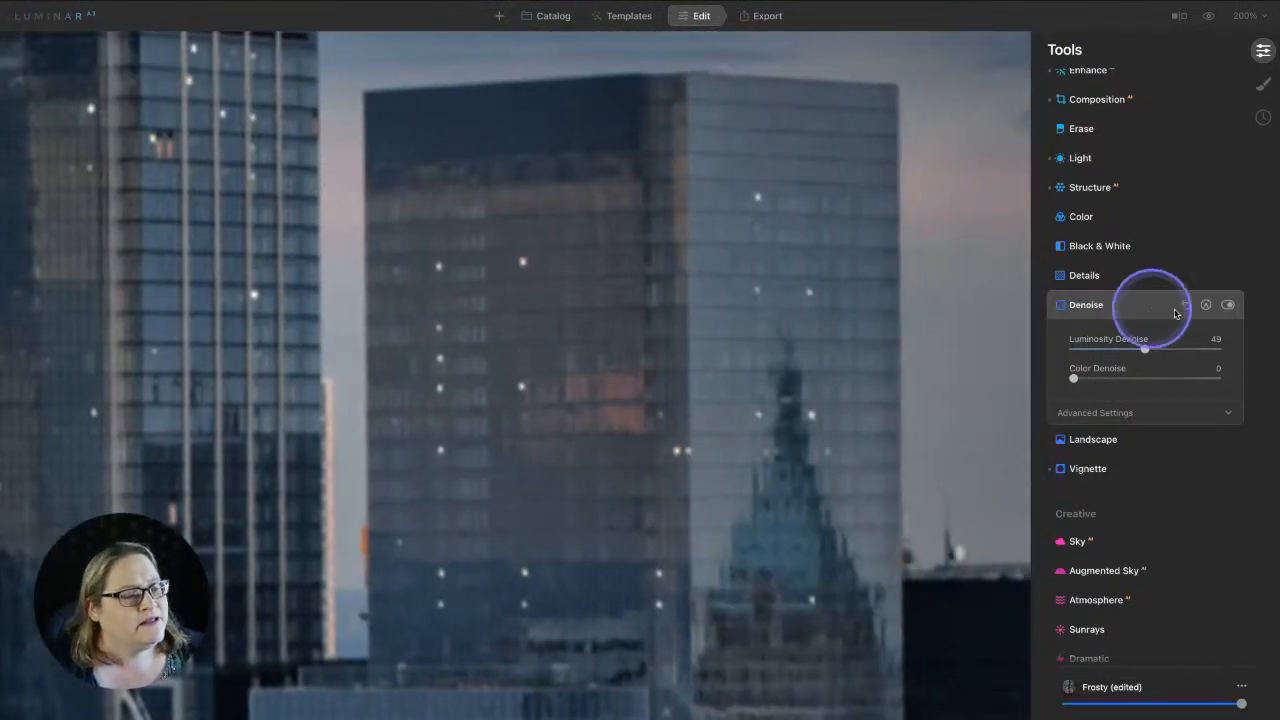
left_click(1228, 305)
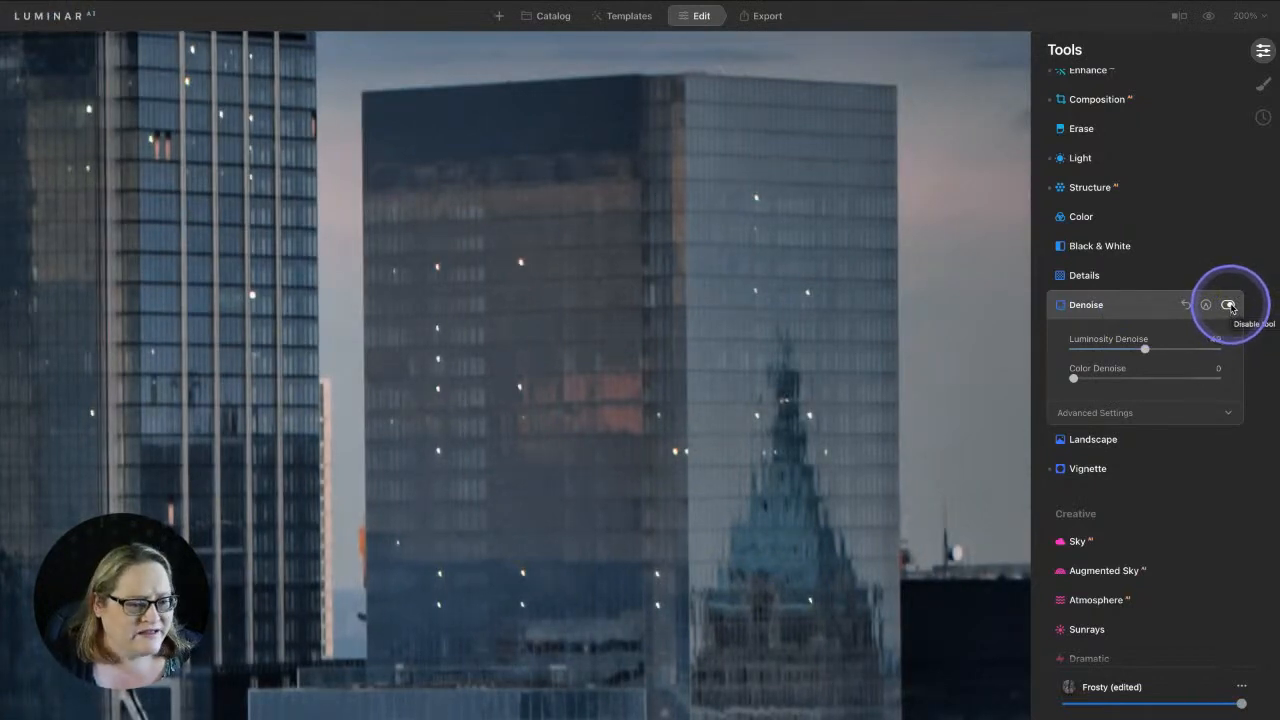
left_click(1228, 305)
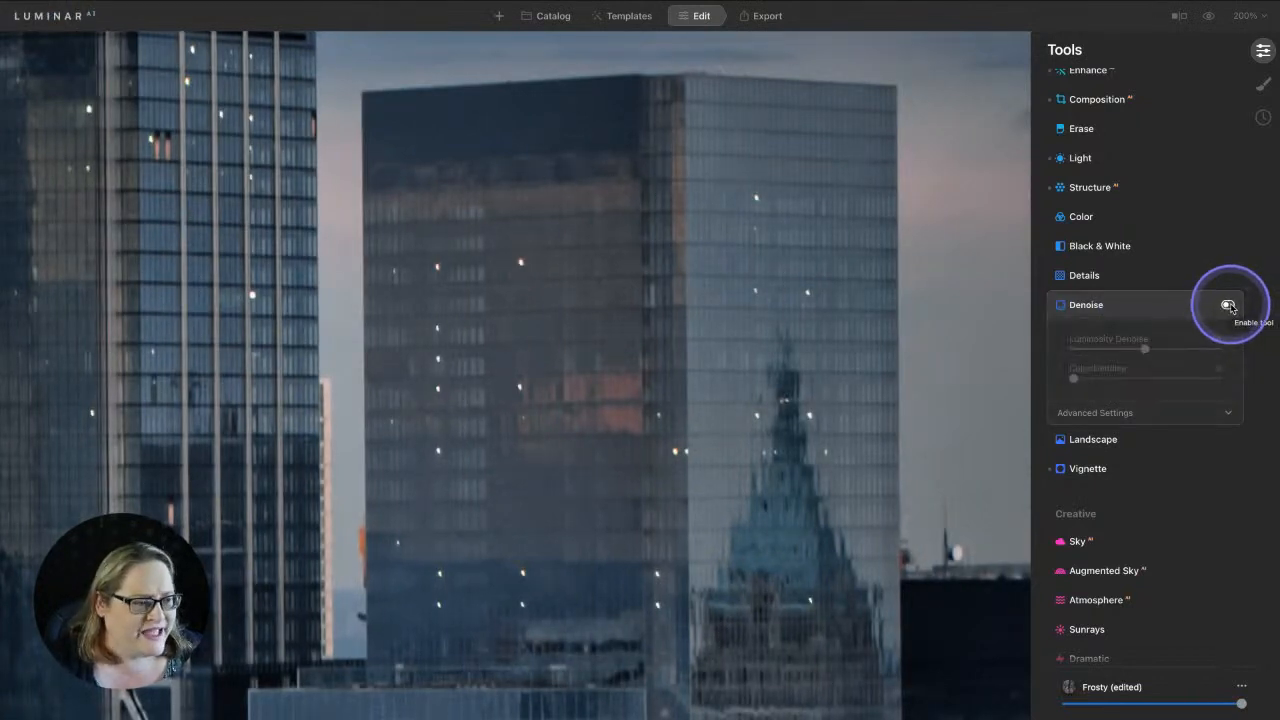
left_click(1228, 305)
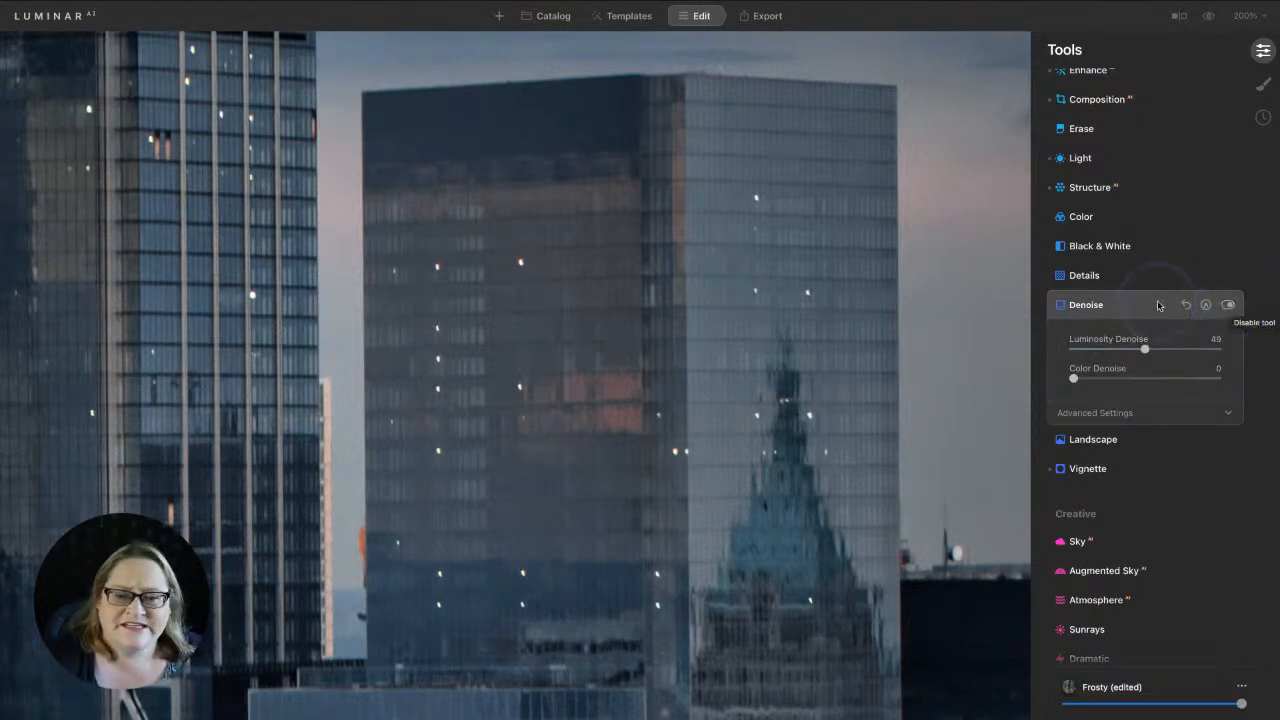
left_click(1088, 275)
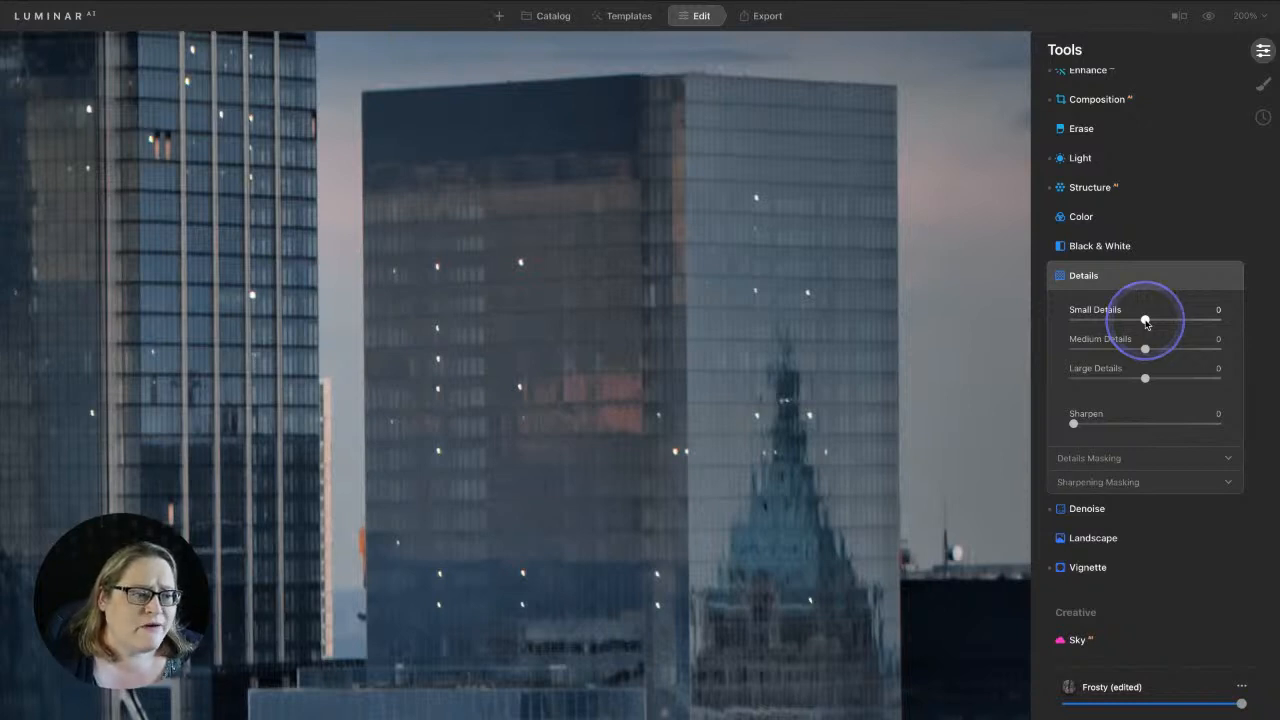
Set Details to Small -7, Medium 26, Large 19, toggling the tool off and on to compare
left_click_drag(1146, 321, 1213, 327)
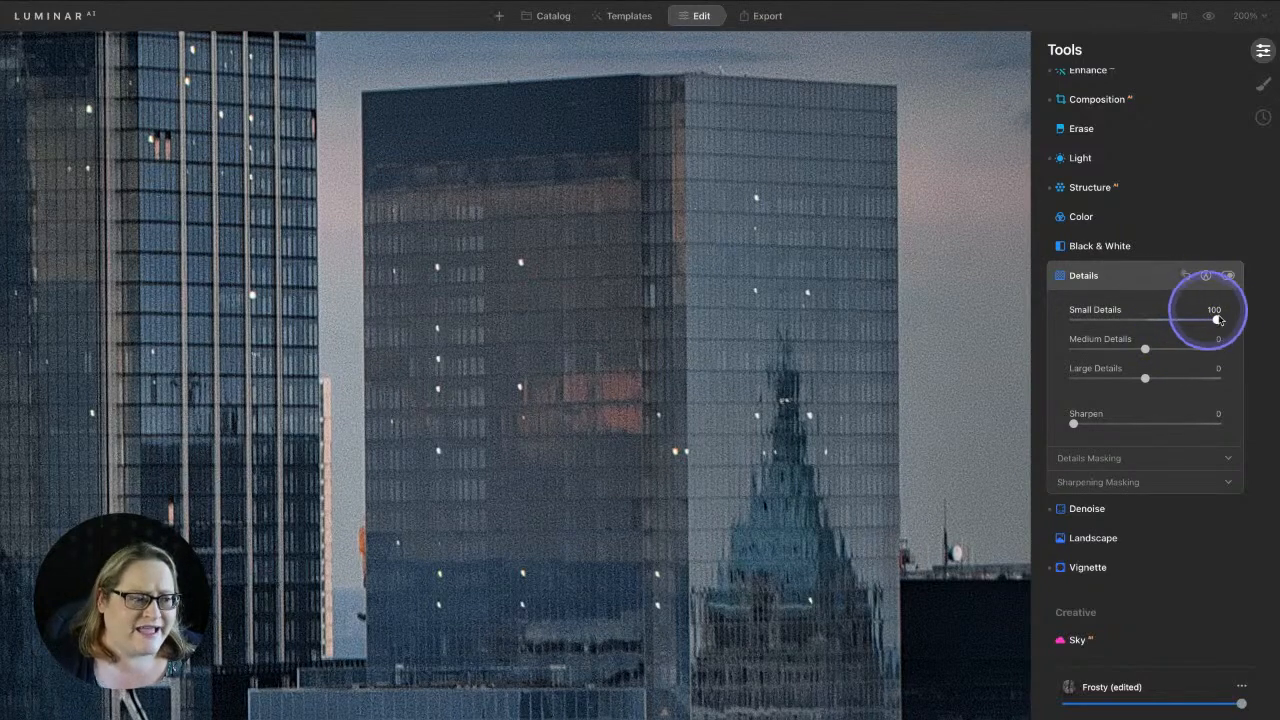
left_click_drag(1220, 320, 1063, 335)
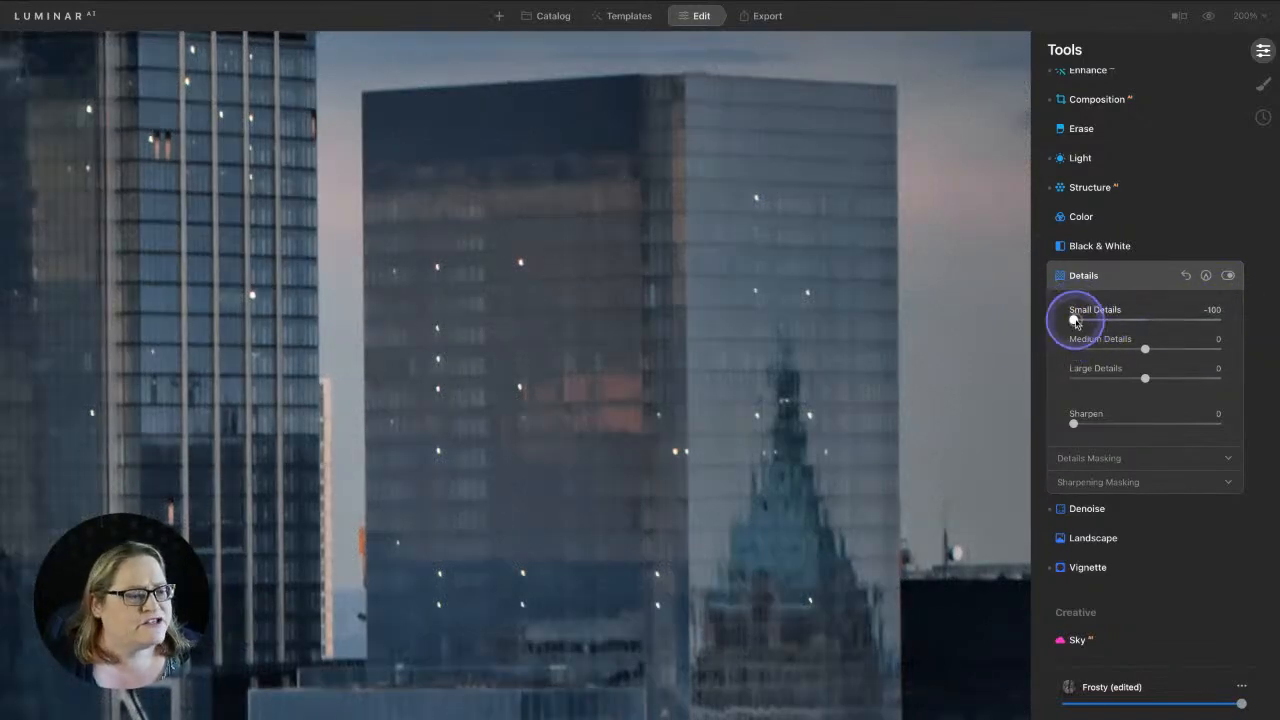
left_click_drag(1076, 322, 1148, 327)
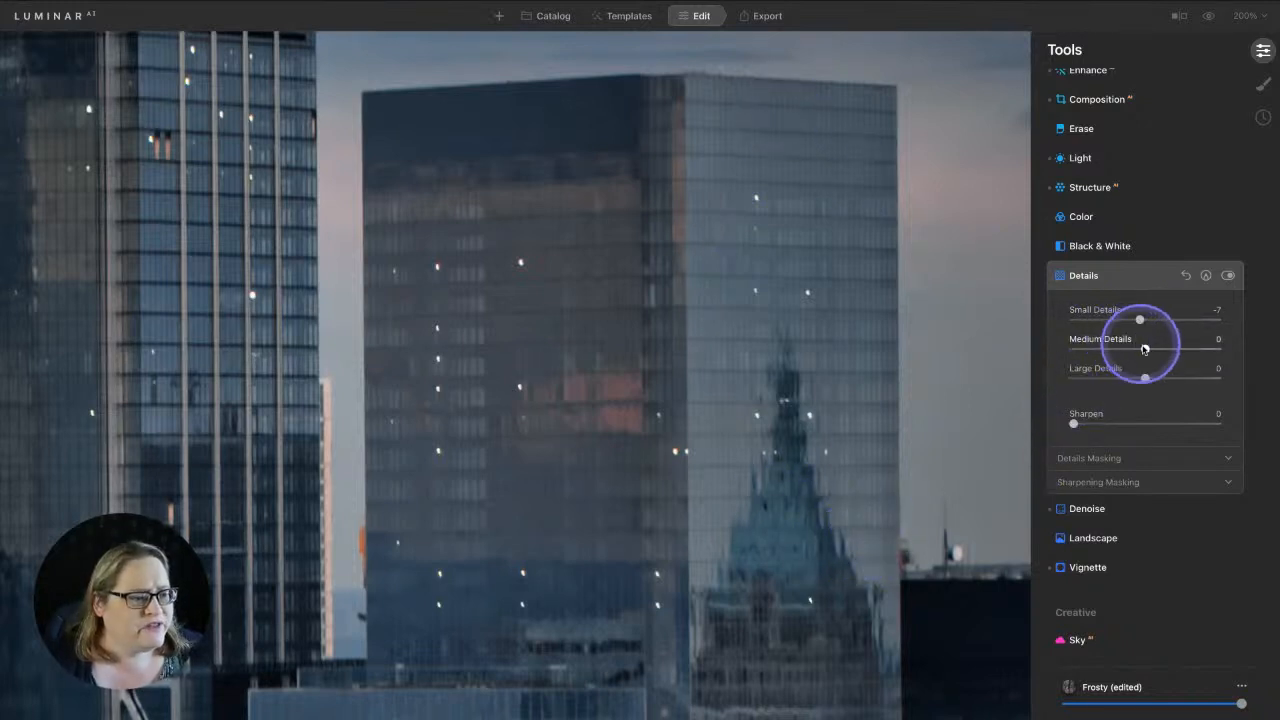
mouse_move(1152, 348)
left_mouse_down()
mouse_move(1175, 350)
mouse_move(1164, 350)
left_mouse_up()
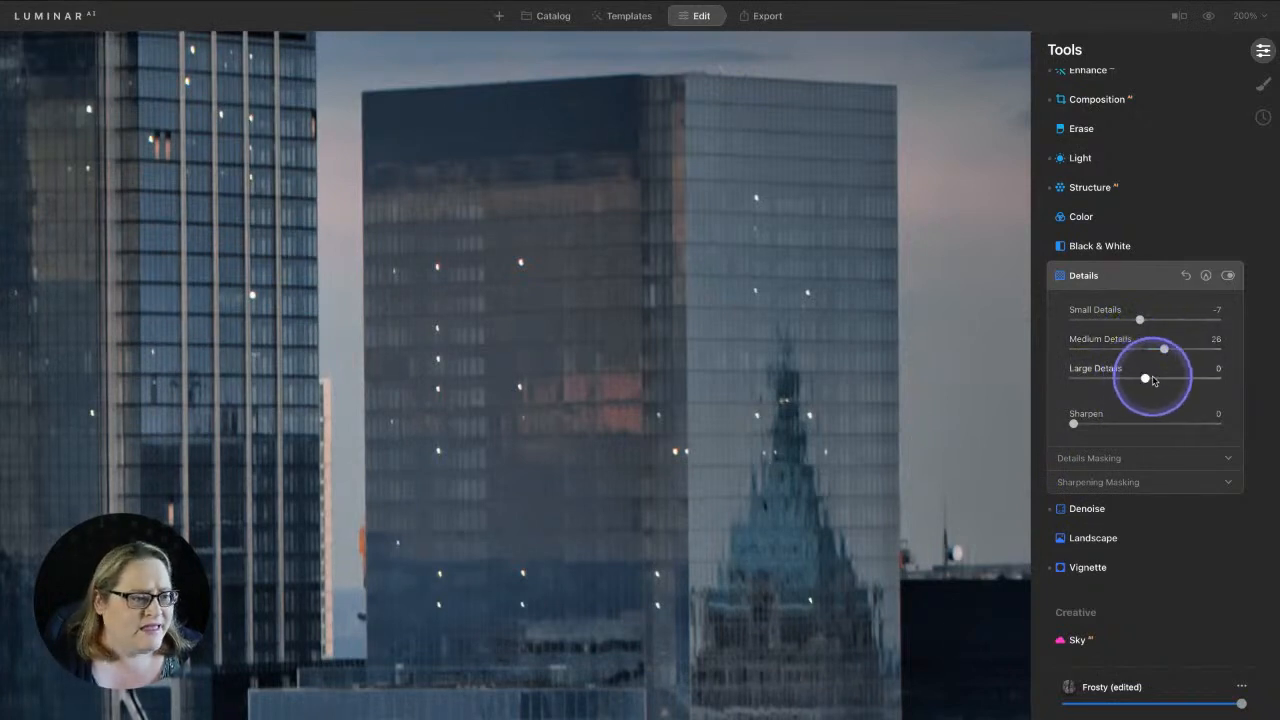
left_click_drag(1151, 378, 1159, 377)
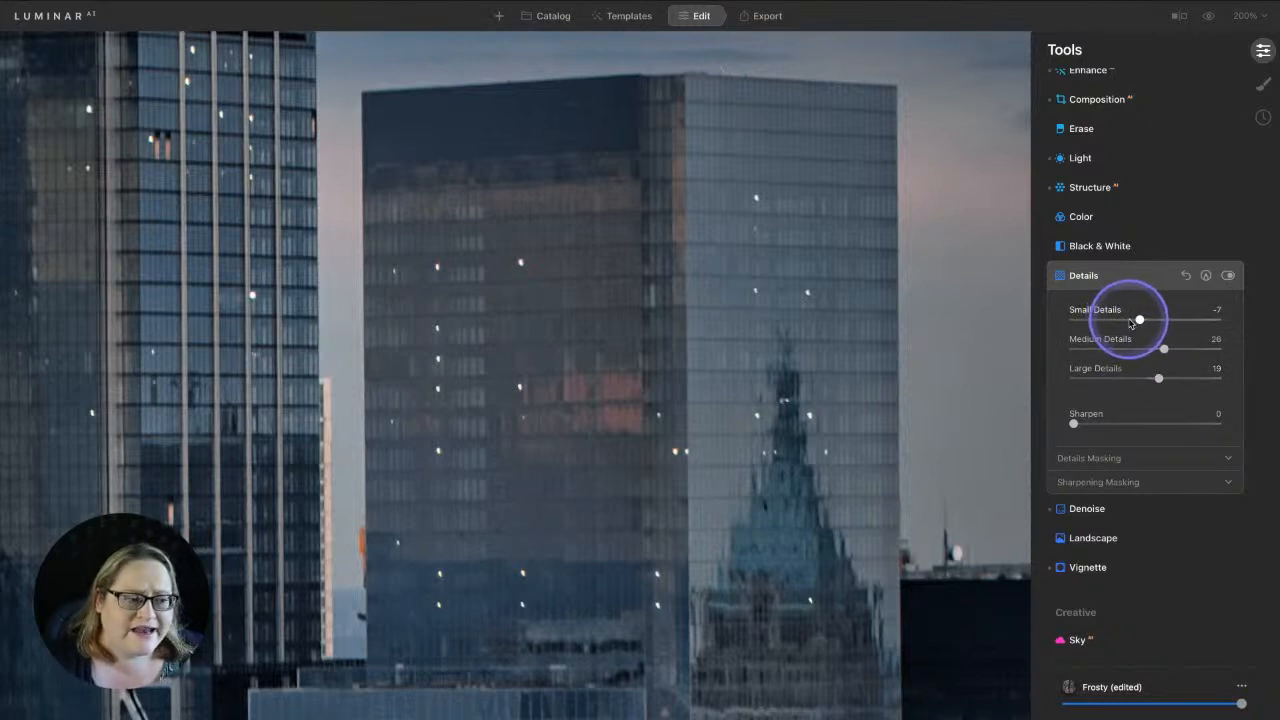
left_click(1229, 276)
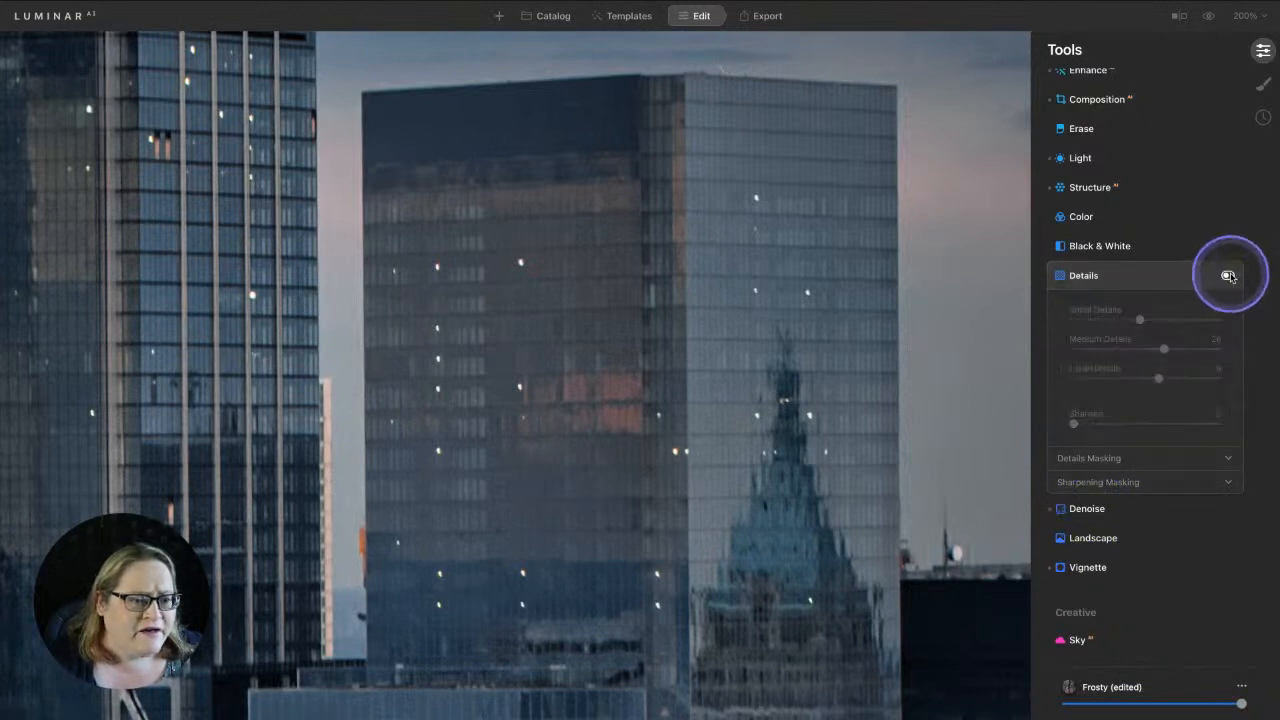
left_click(1229, 276)
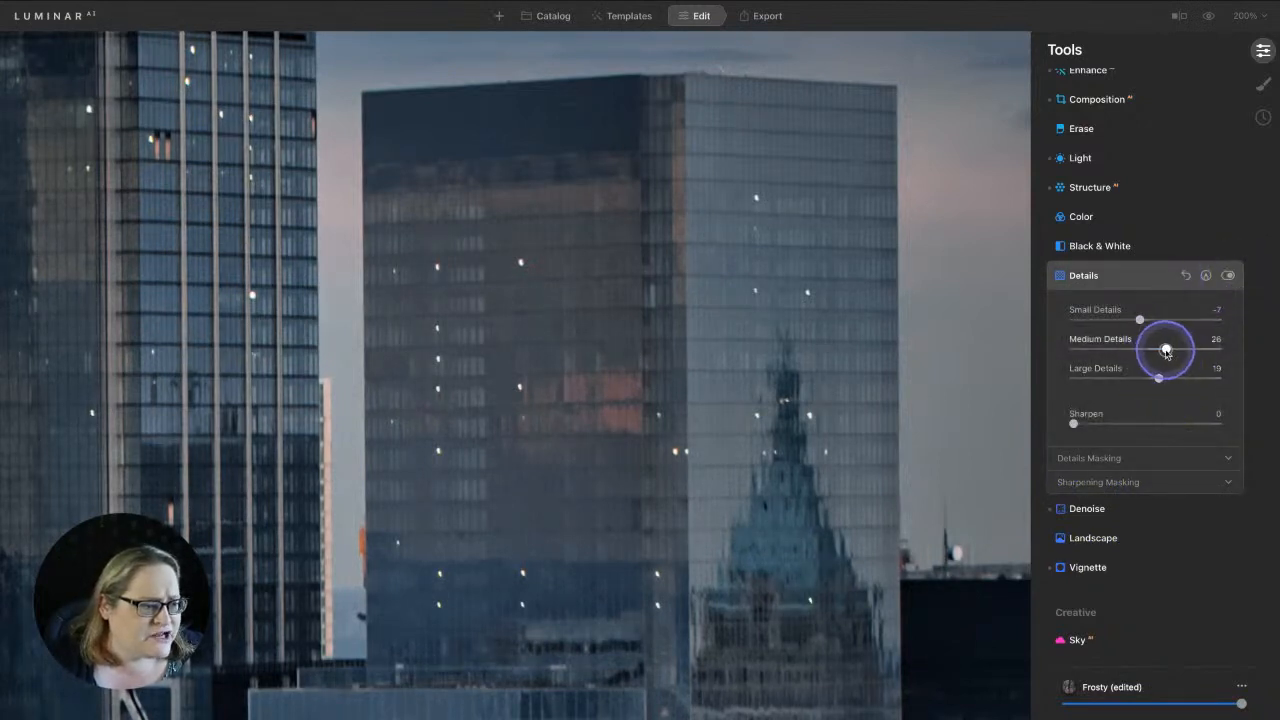
Raise Large Details to 22 and settle Sharpen at 30 after testing the maximum
left_click_drag(1158, 377, 1162, 380)
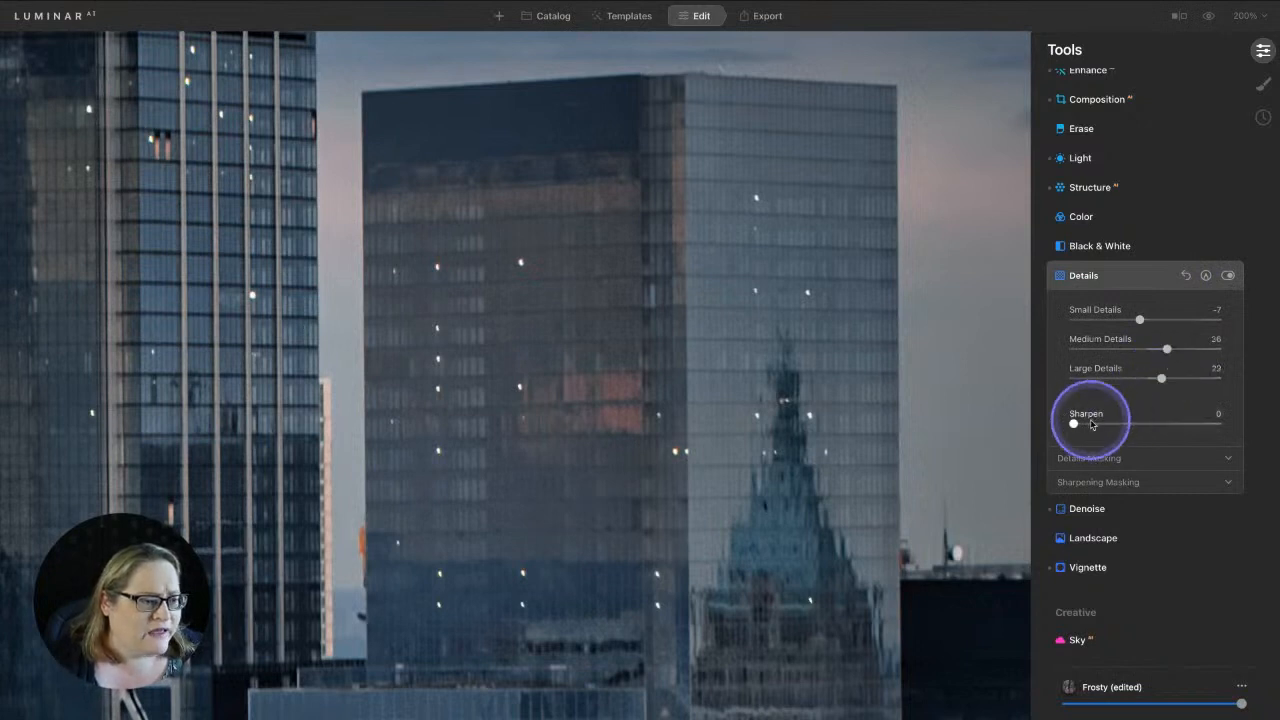
left_click_drag(1076, 424, 1092, 424)
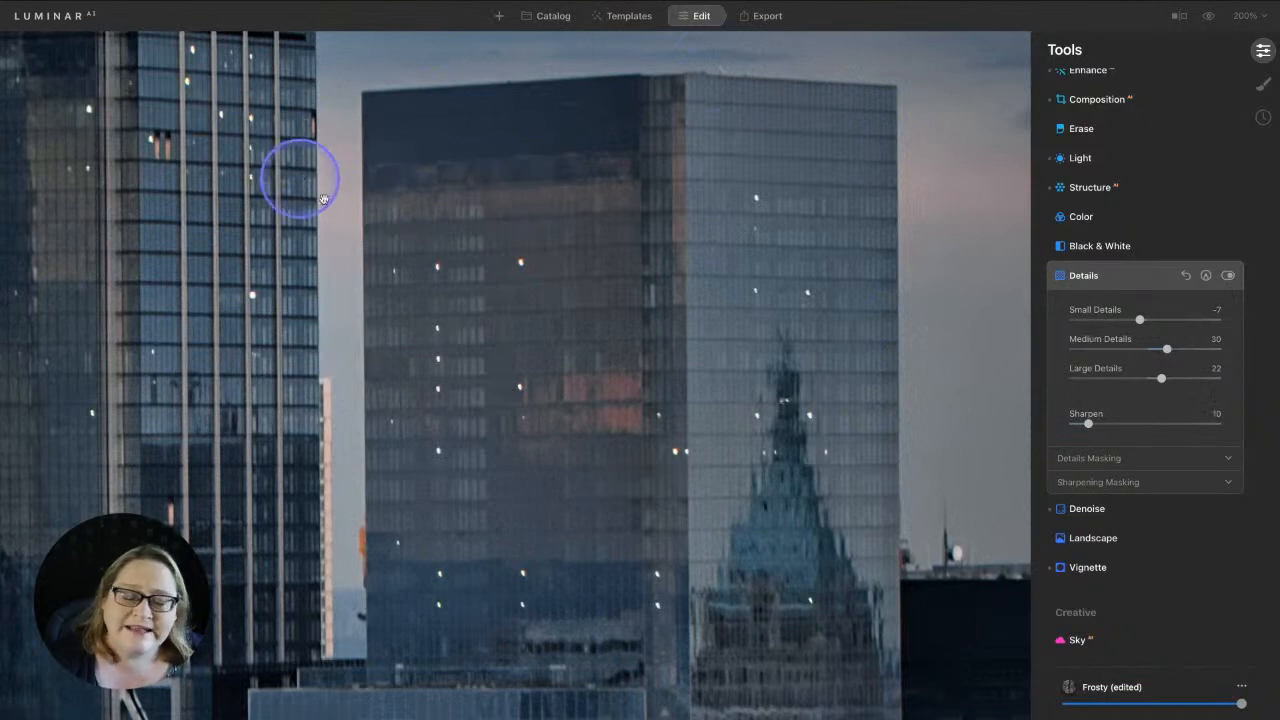
left_click_drag(1088, 423, 1276, 423)
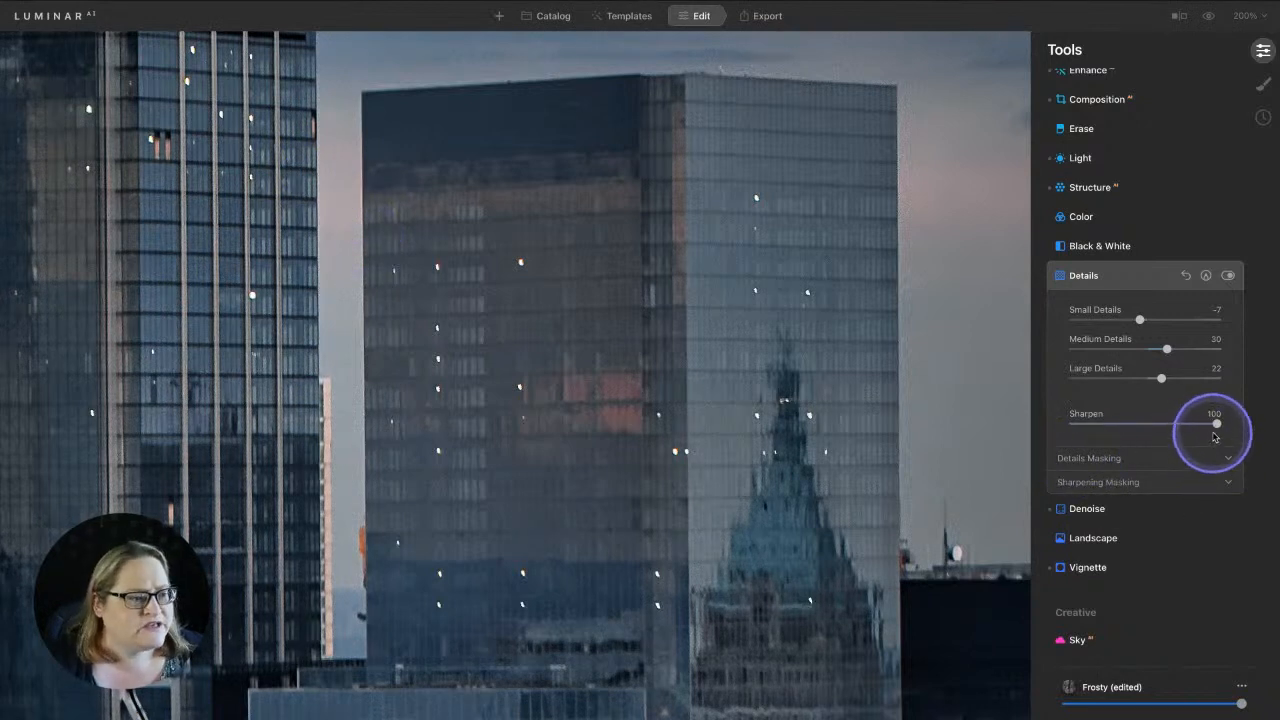
left_click_drag(1216, 423, 1104, 428)
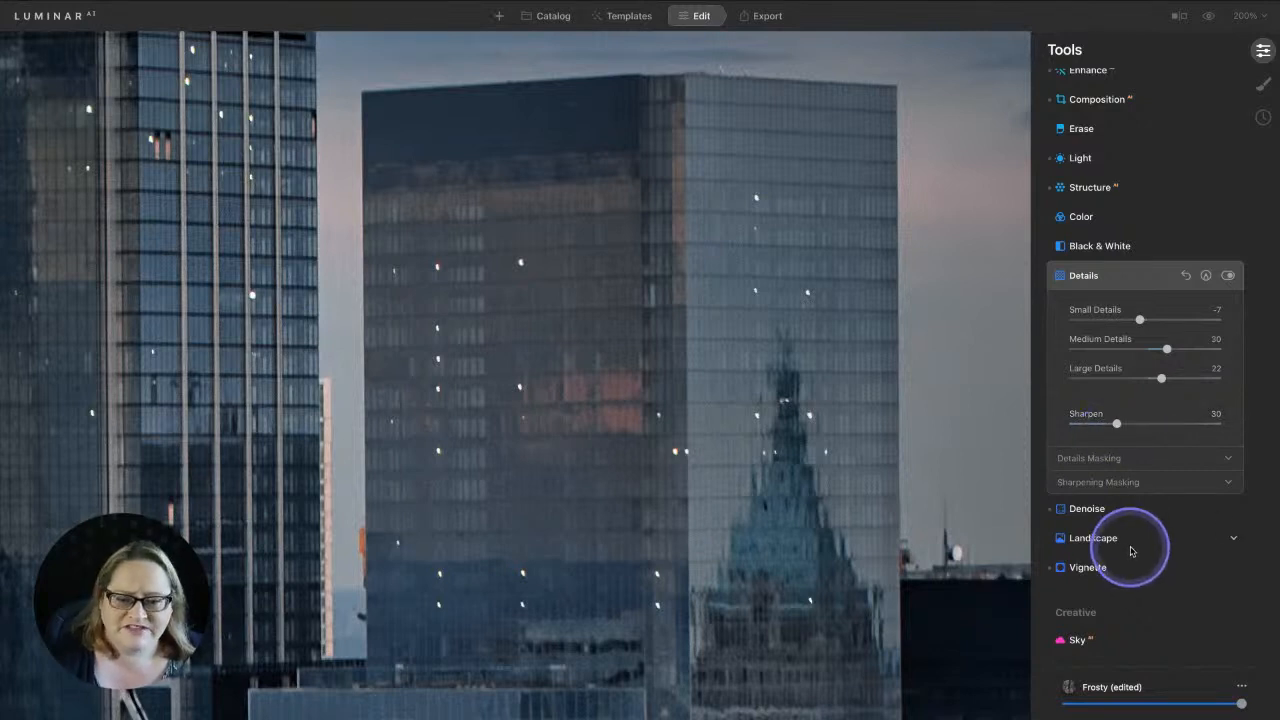
Fit the photo to the view and compare the edit against the original
double_click(624, 307)
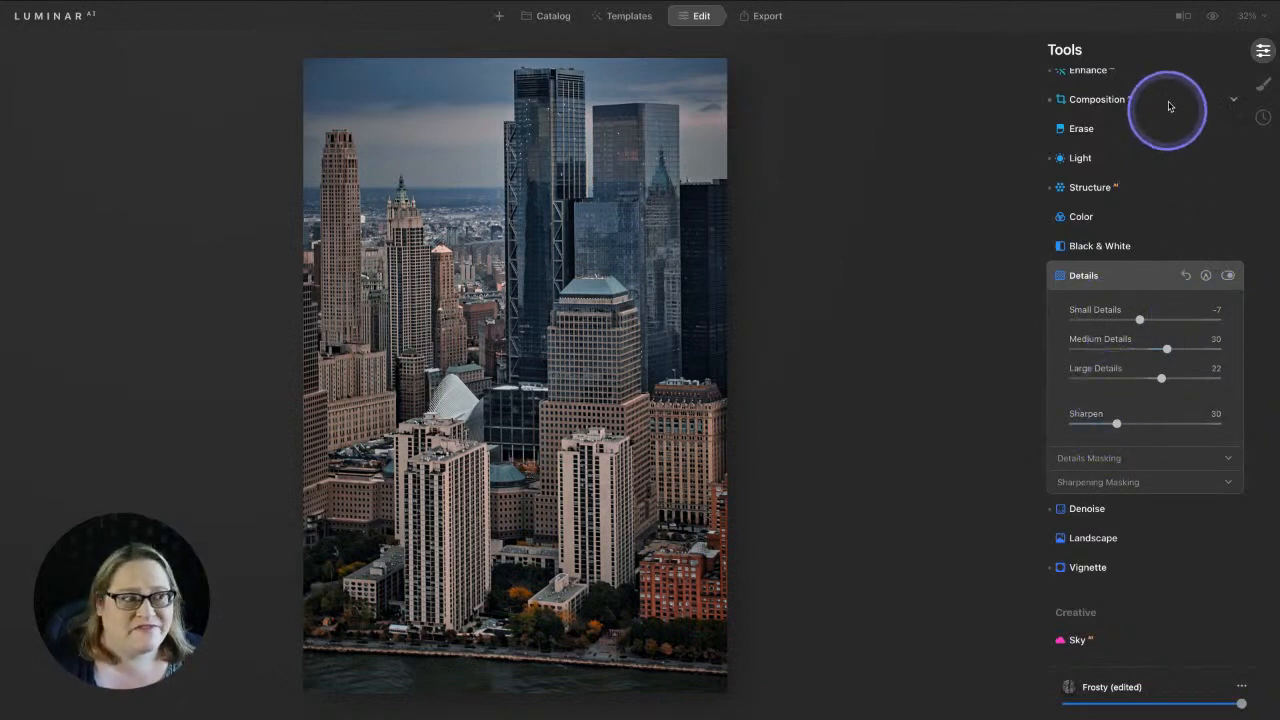
left_click(1214, 19)
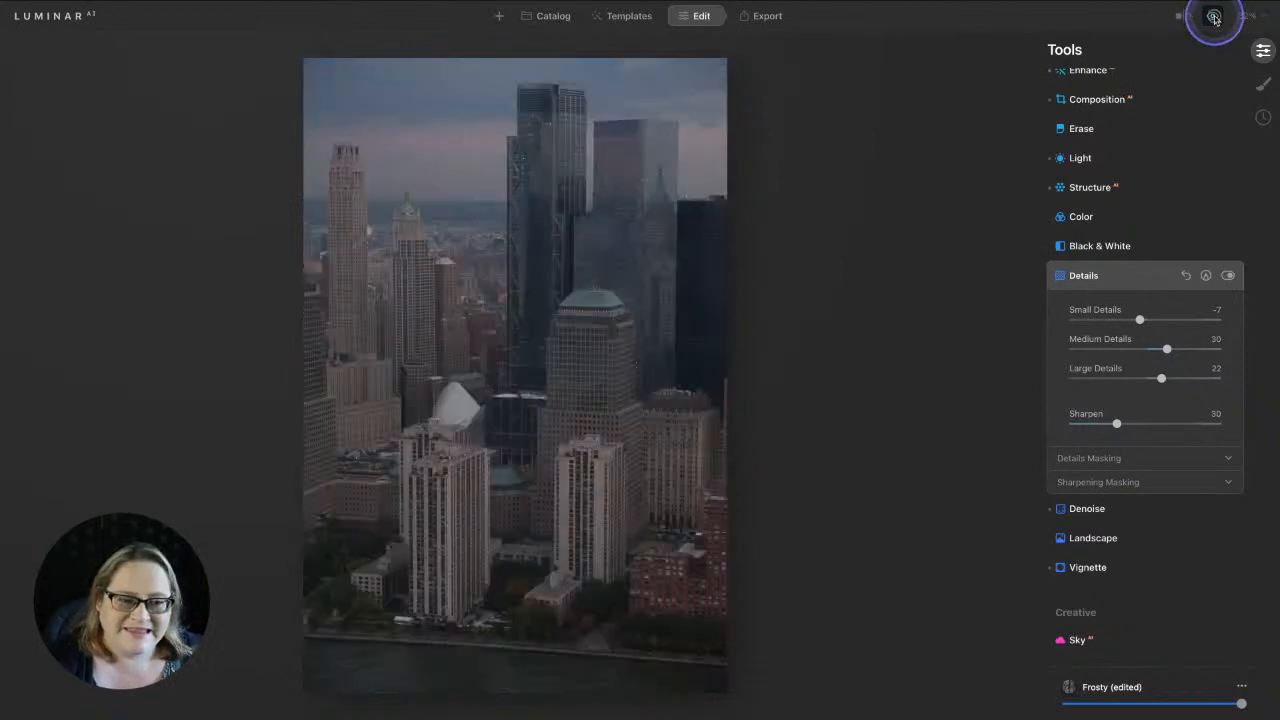
left_click(1214, 19)
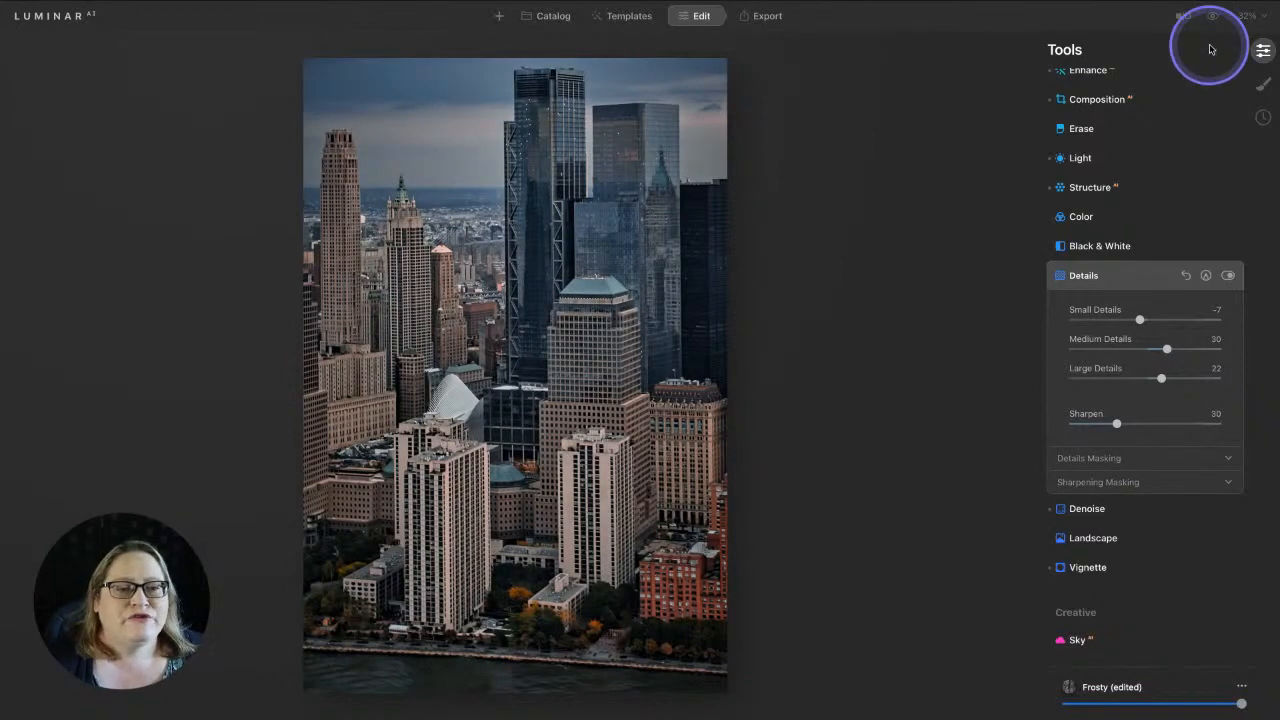